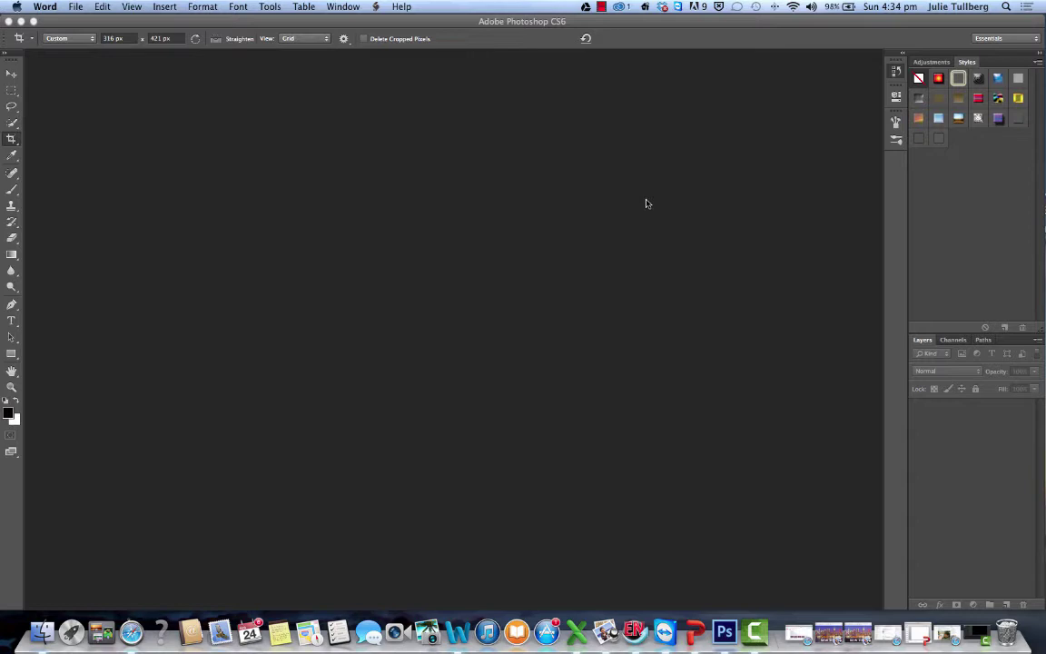
Step: Open roughy.jpg from the Desktop with File > Open
left_click(14, 138)
left_click(101, 6)
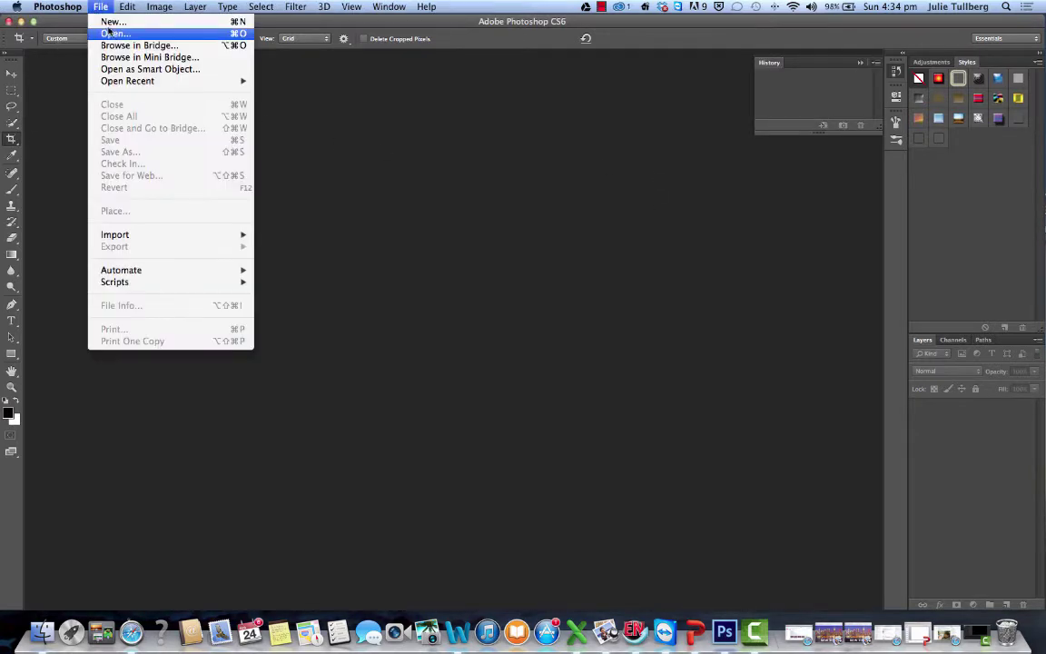
left_click(111, 33)
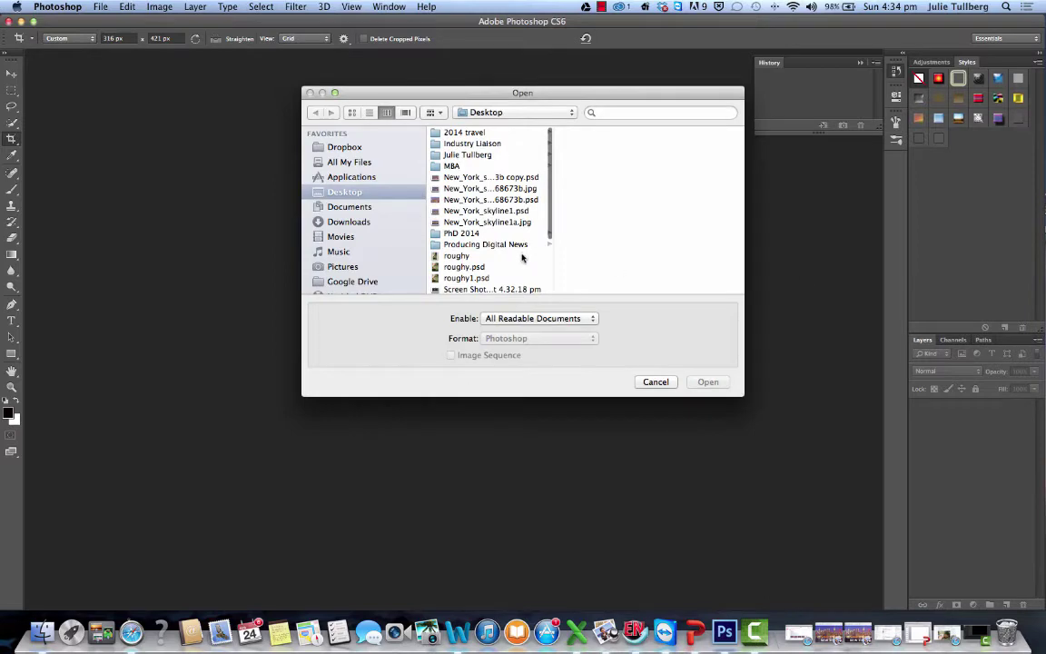
left_click(495, 252)
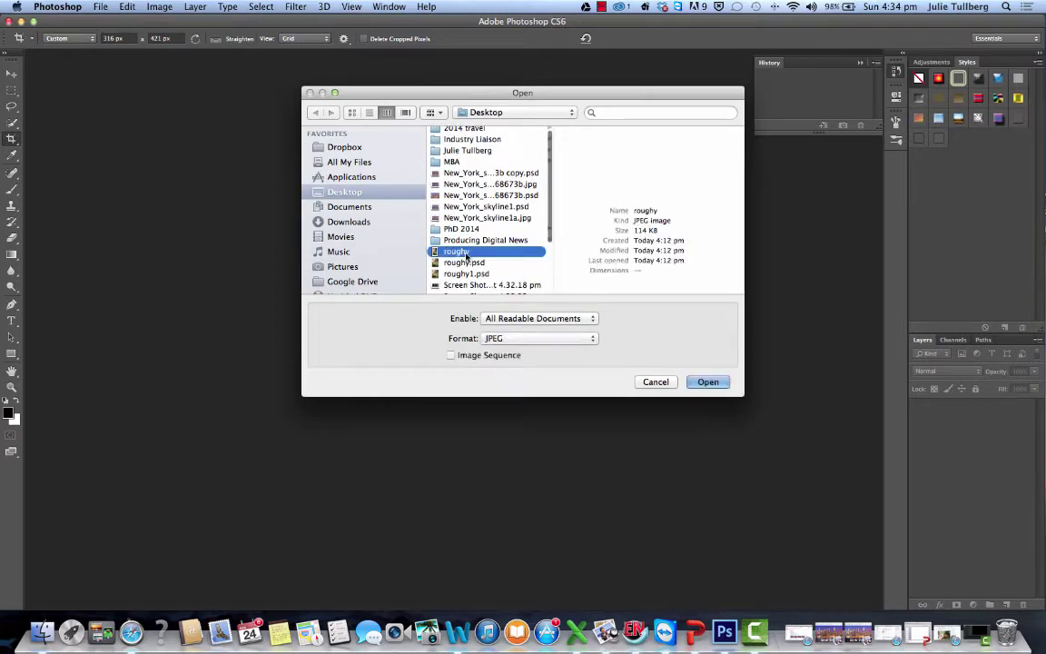
left_click(708, 383)
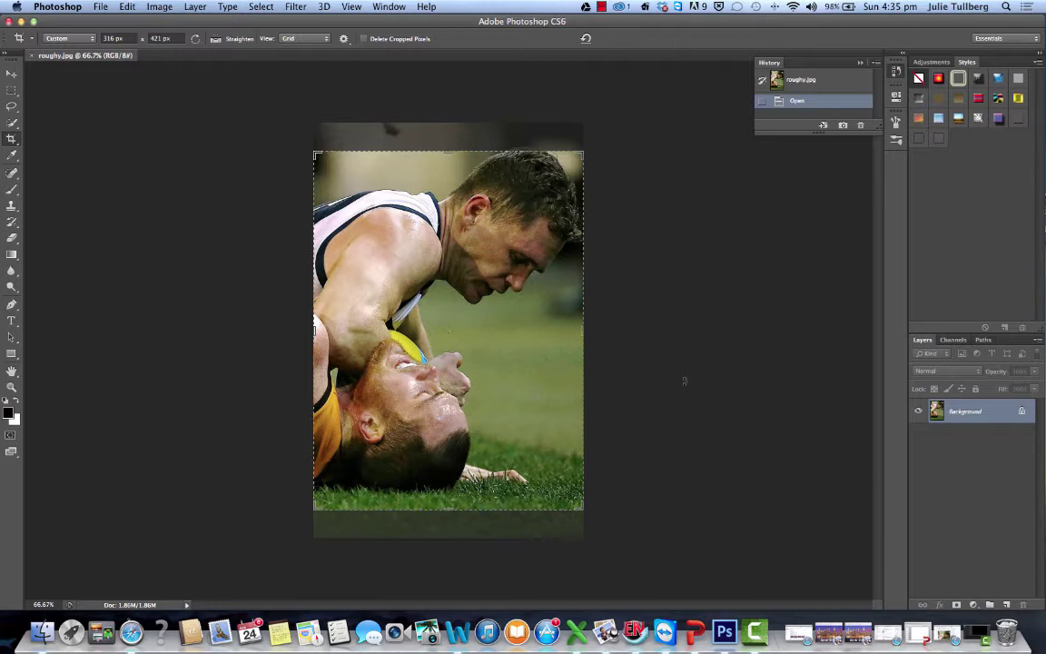
left_click(125, 38)
key("BackSpace")
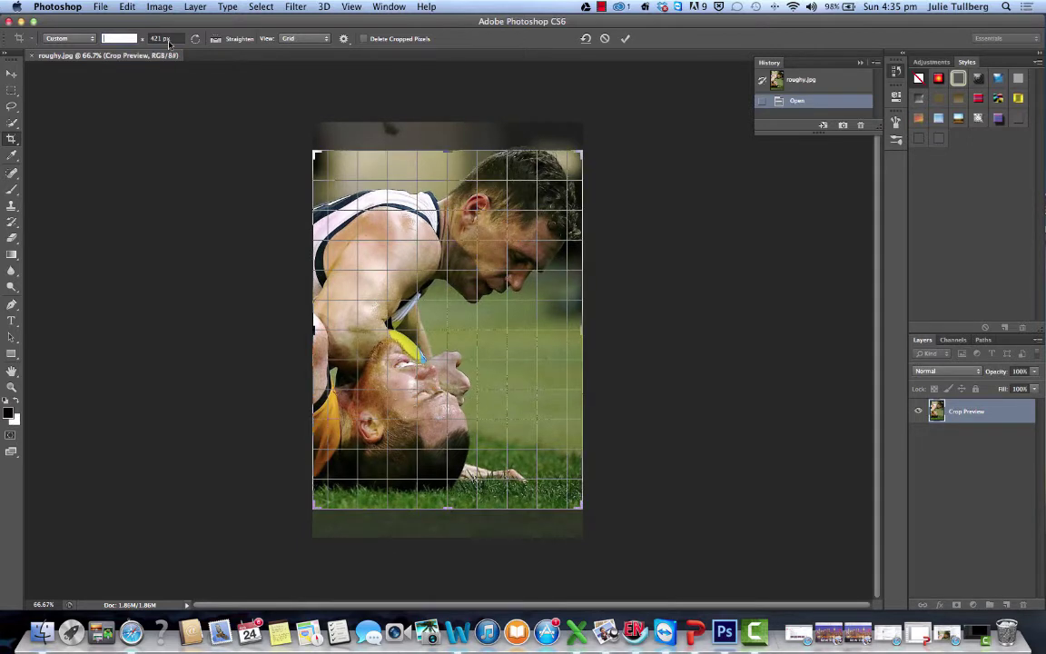
key("Tab")
key("BackSpace")
left_click(119, 38)
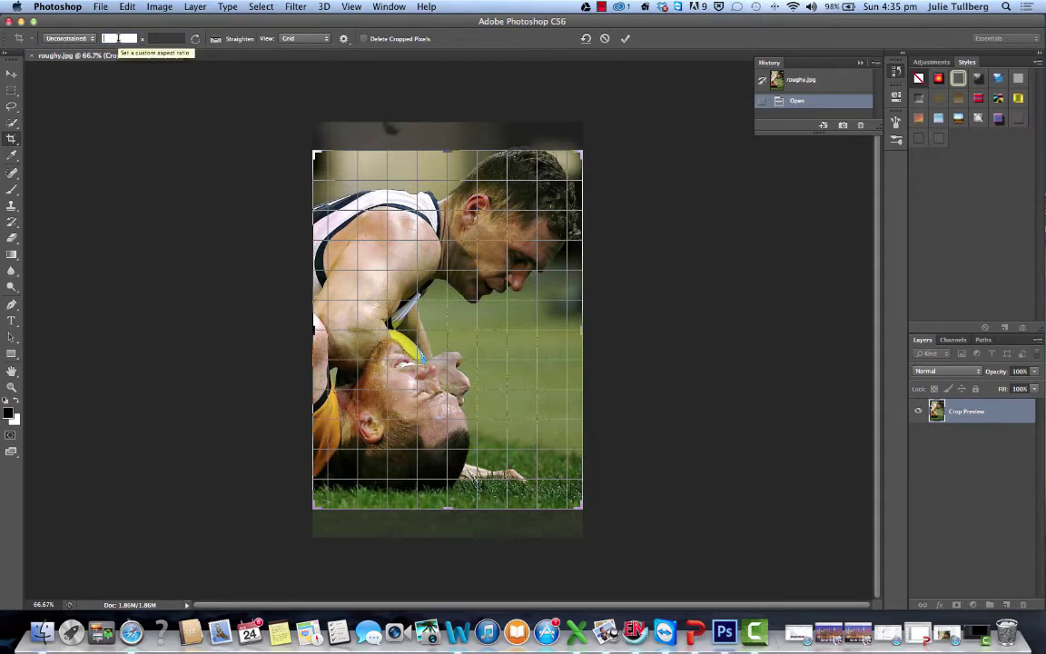
type("116")
key("Return")
left_click(155, 38)
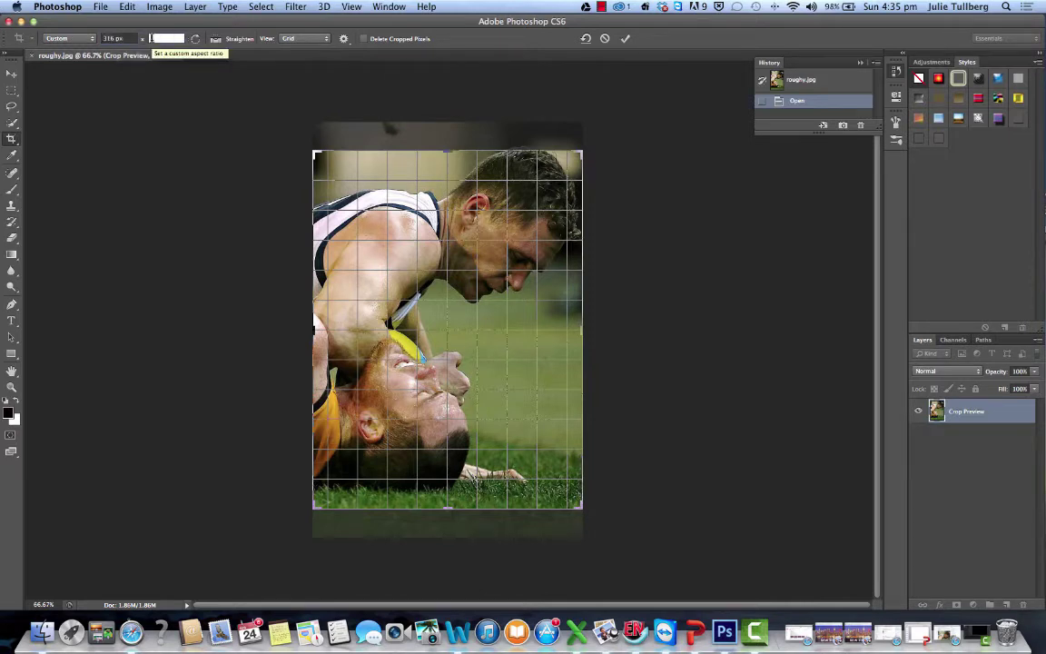
type("121")
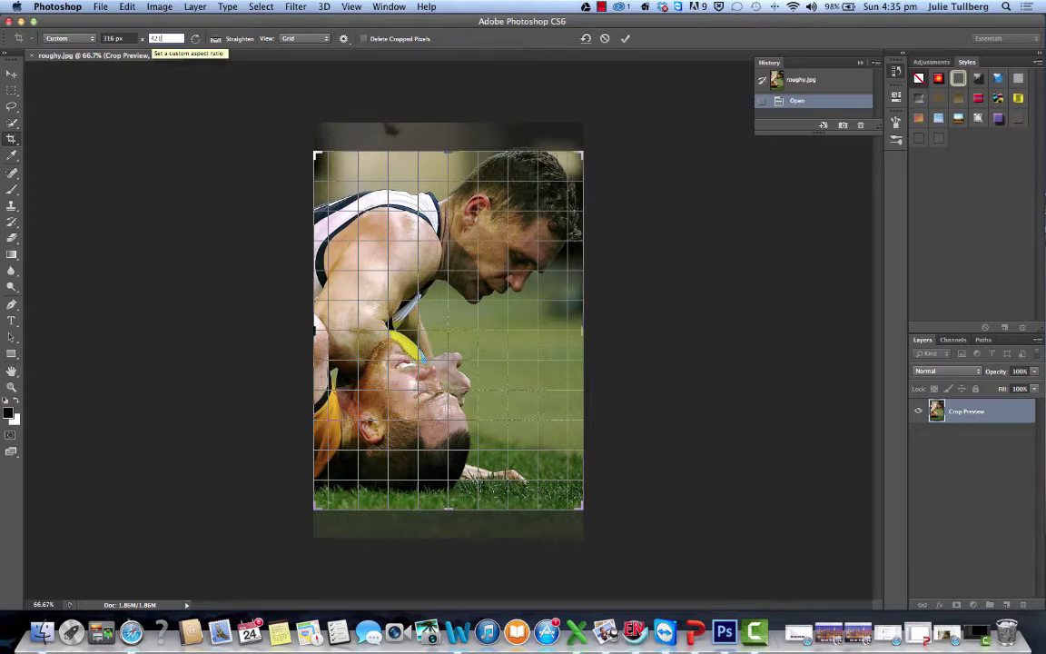
key("Return")
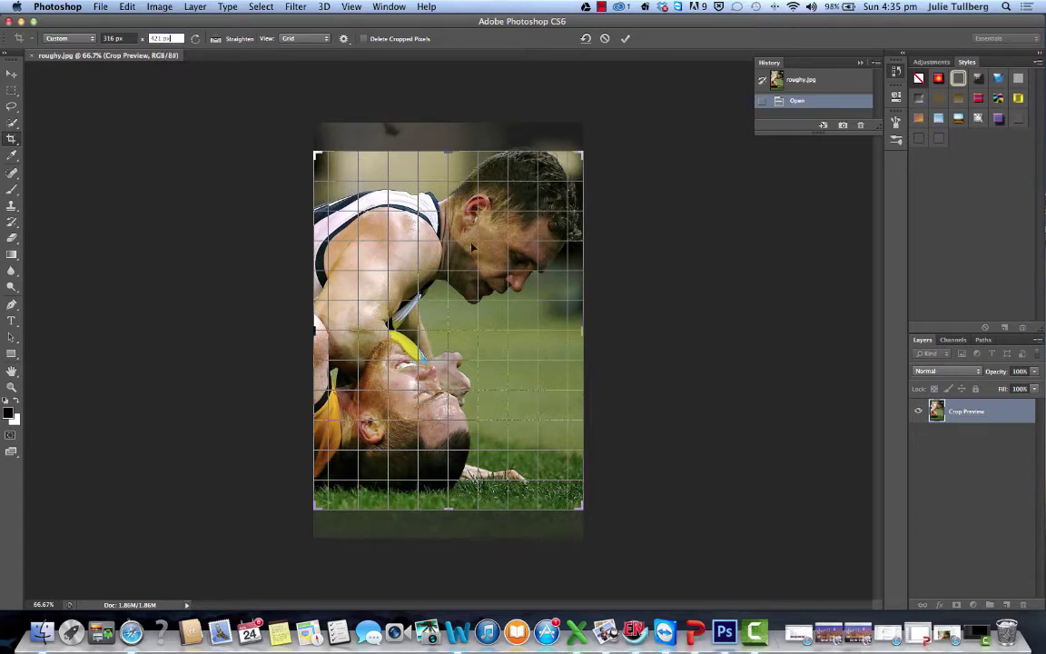
left_click_drag(509, 434, 509, 404)
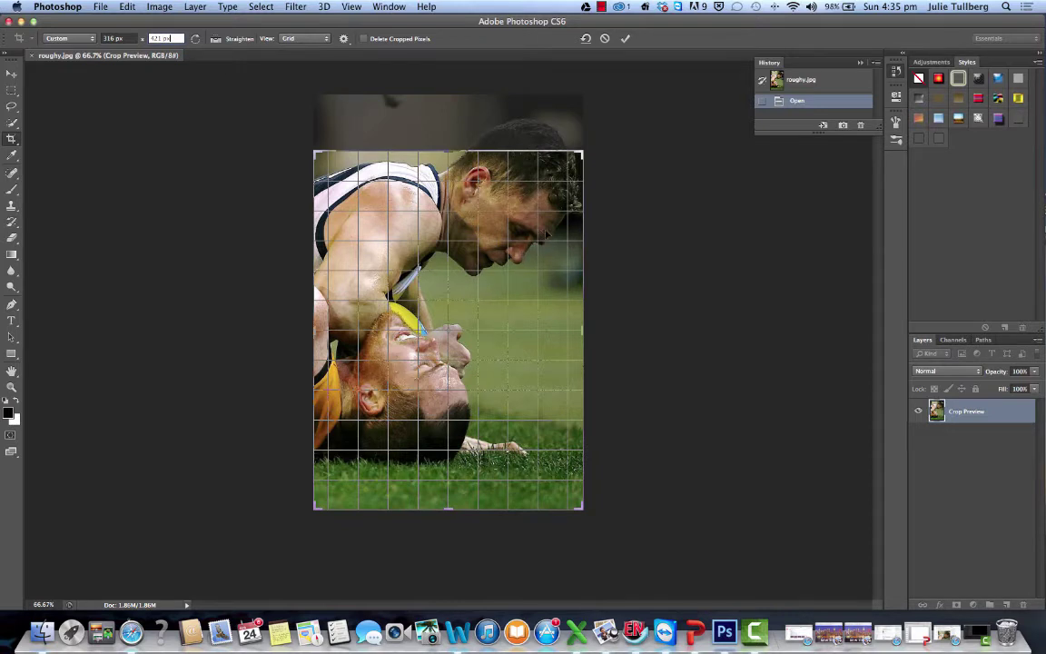
key("Return")
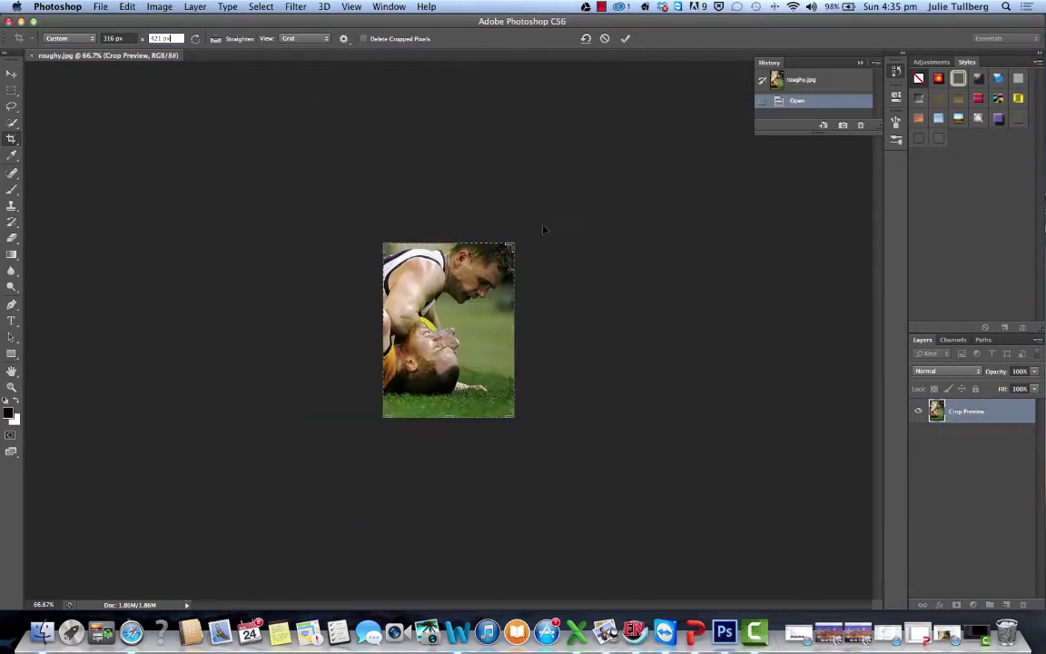
key("super+z")
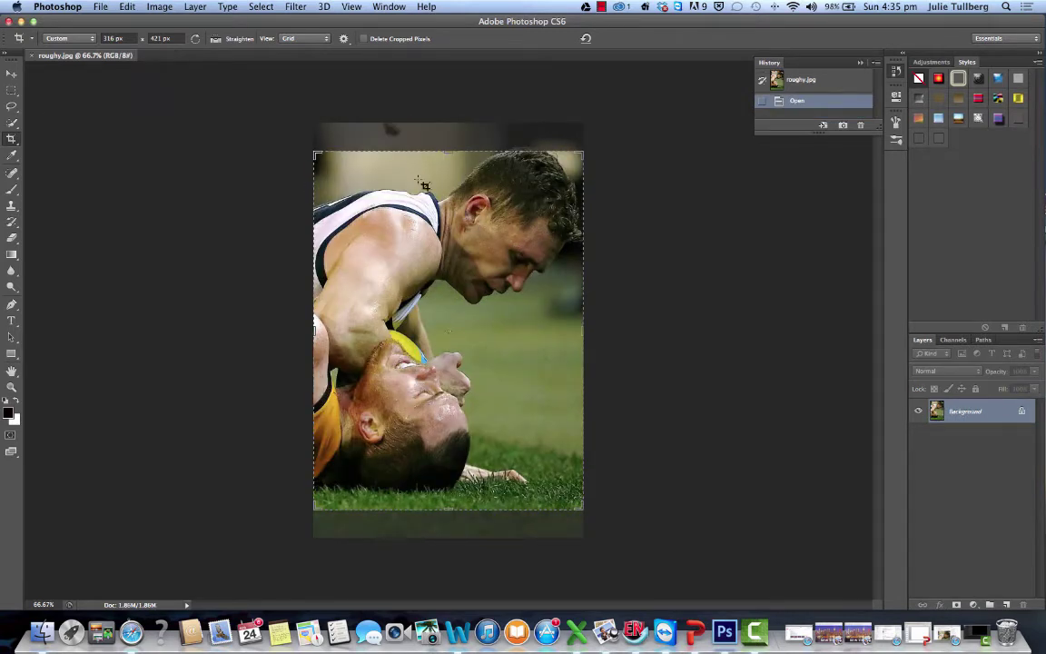
Step: Crop the photo to a 316 × 421 px portrait framing the two players
left_click_drag(512, 441, 509, 449)
left_click_drag(479, 216, 478, 198)
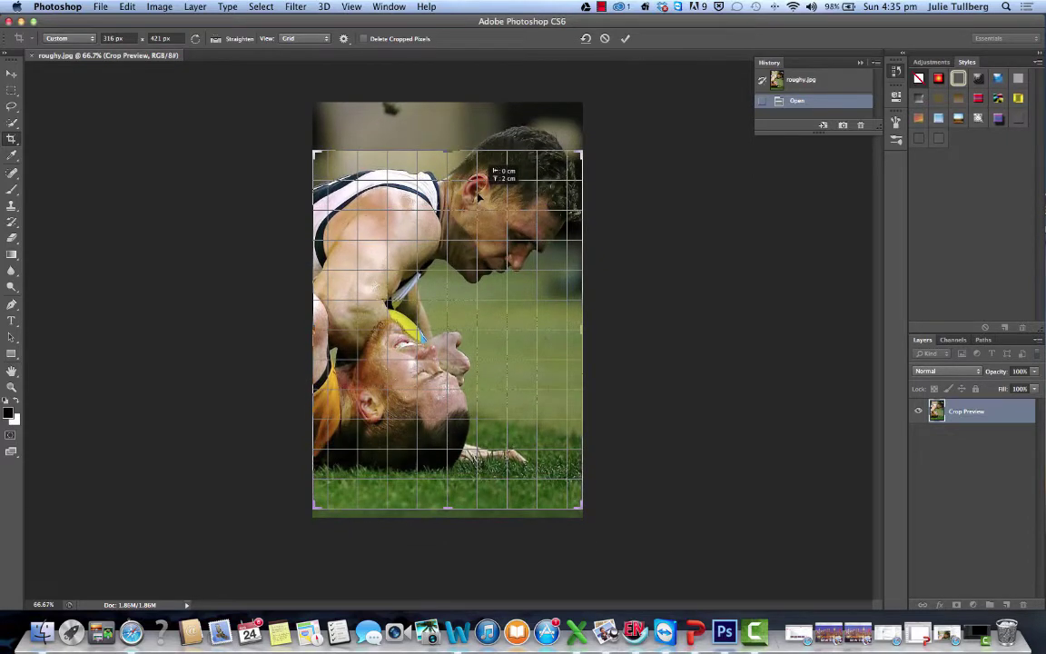
left_click_drag(478, 196, 479, 196)
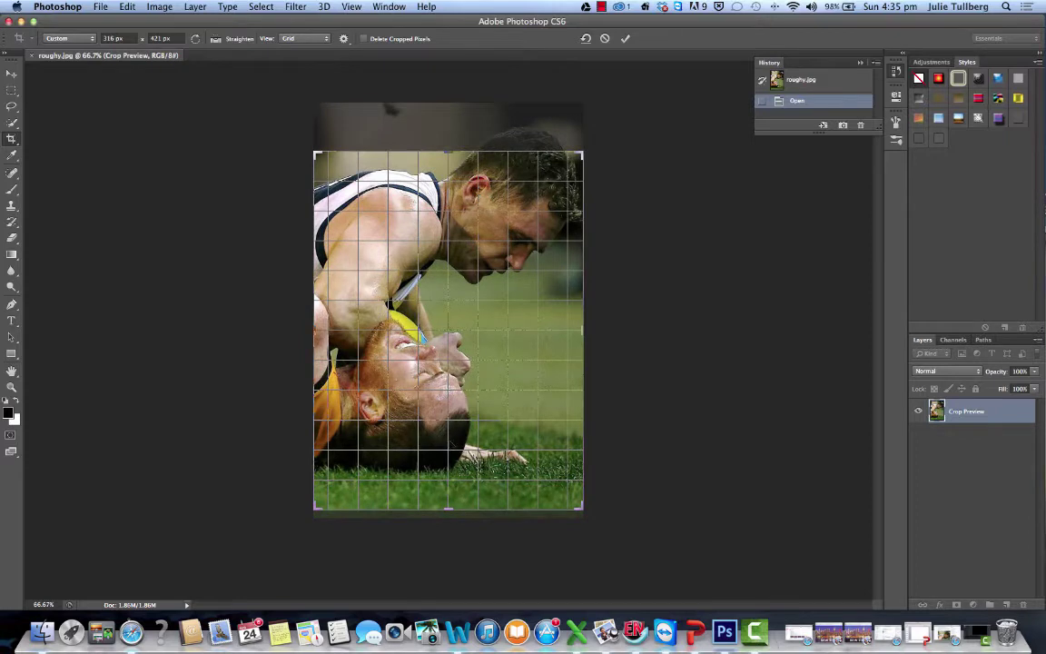
right_click(509, 446)
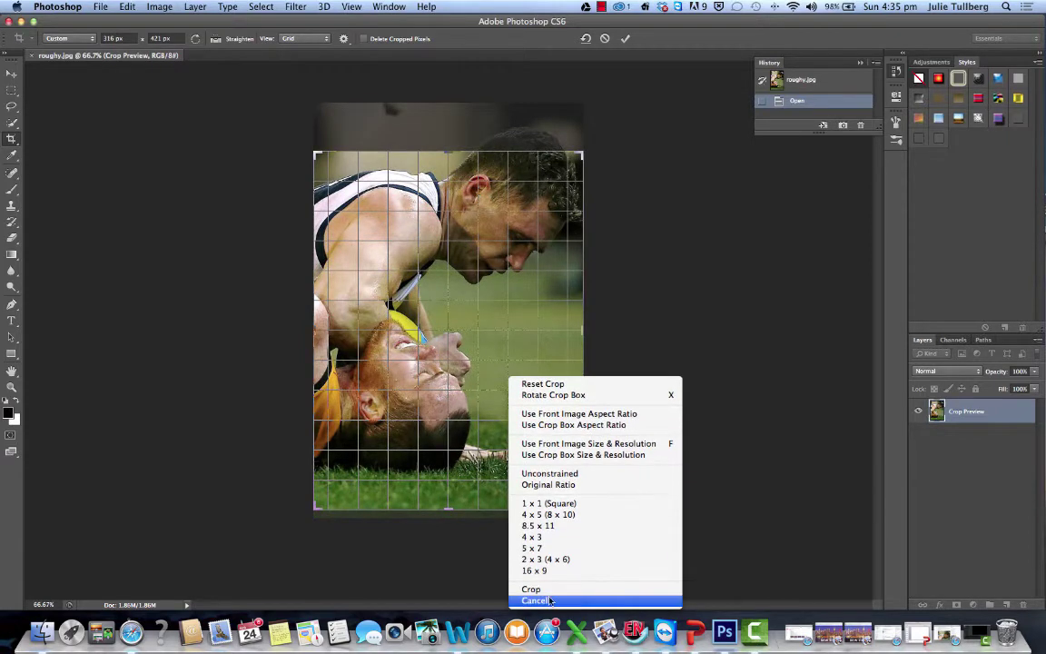
left_click(549, 590)
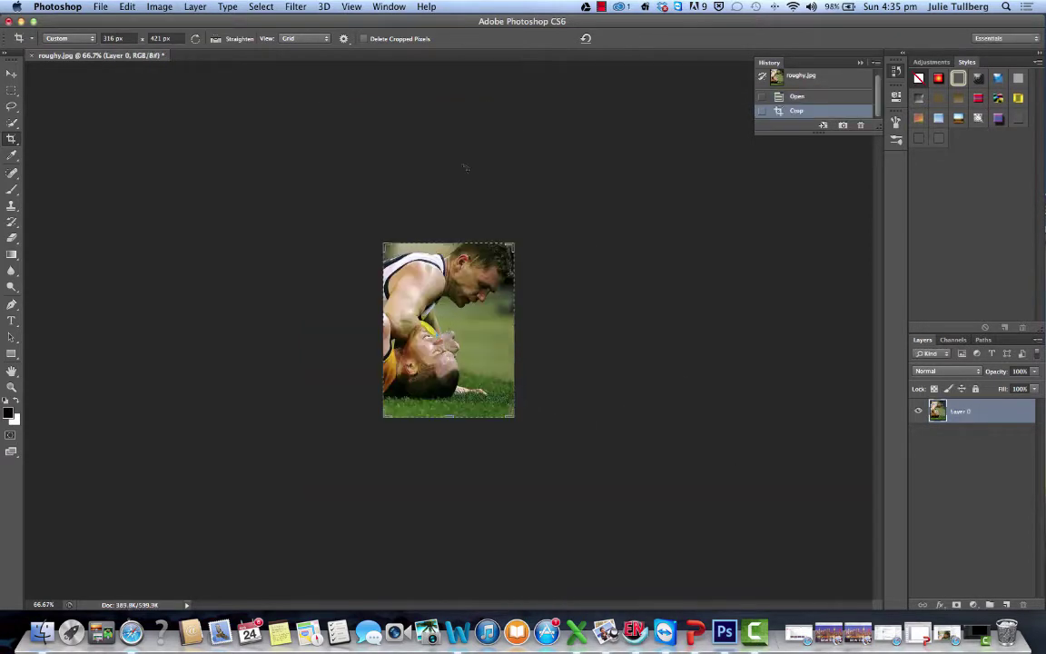
Step: View the image at 100% and add a new empty layer named Banner1
left_click(351, 8)
left_click(411, 140)
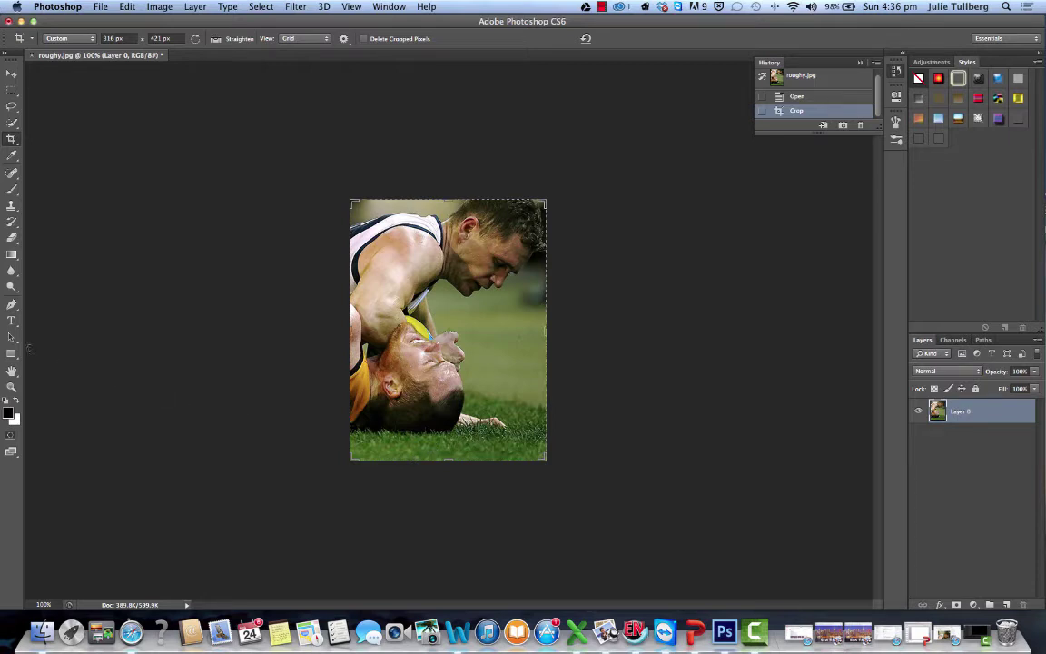
left_click(194, 7)
mouse_move(186, 21)
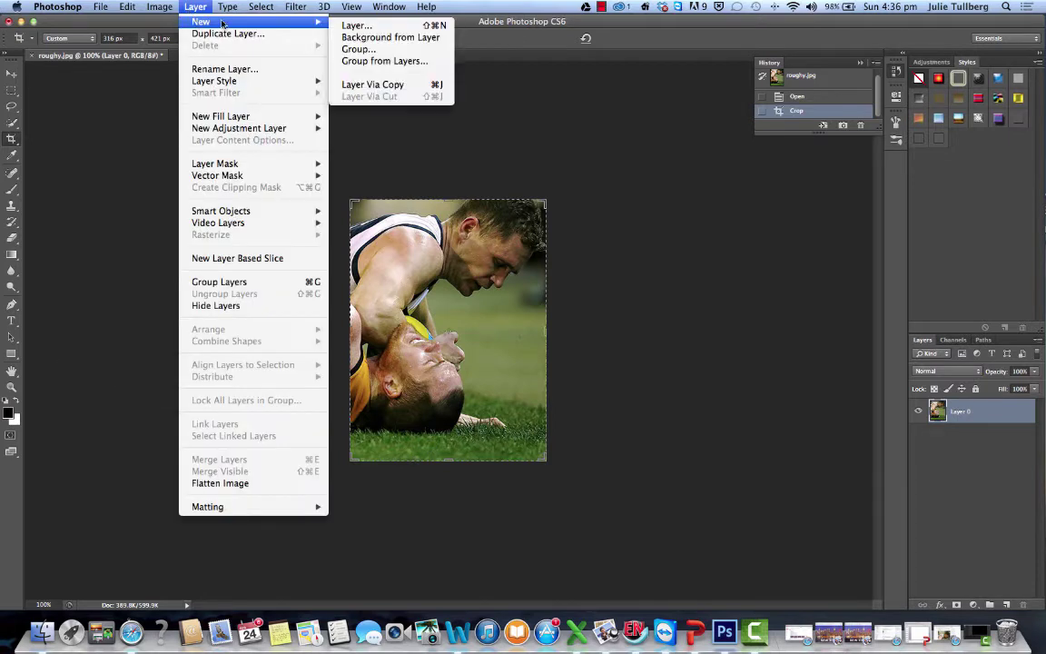
left_click(350, 24)
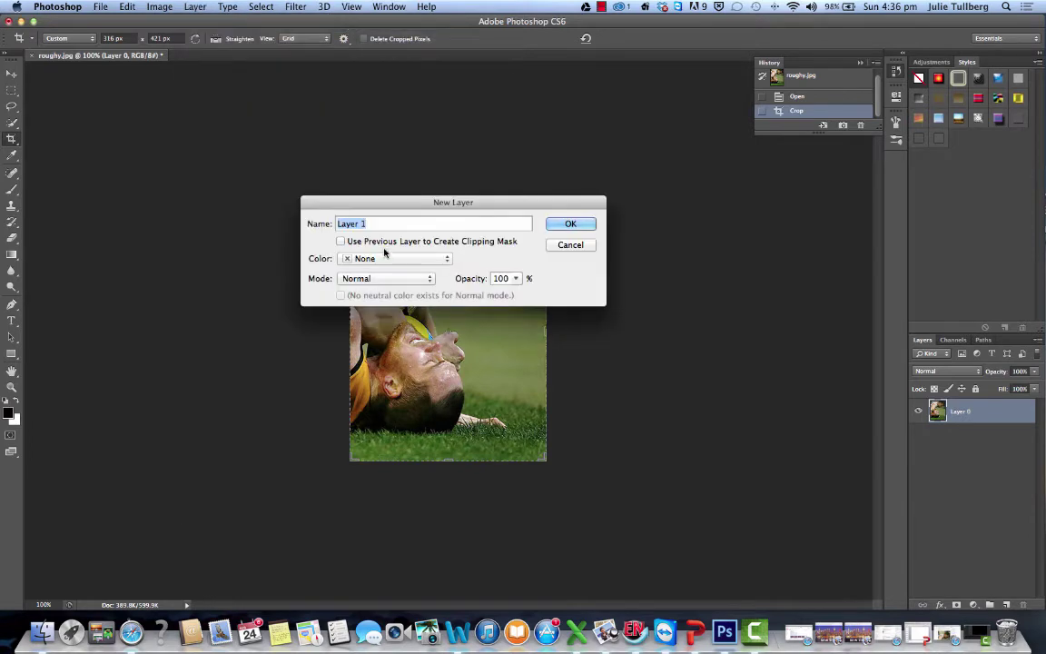
type("Banner1")
left_click(569, 225)
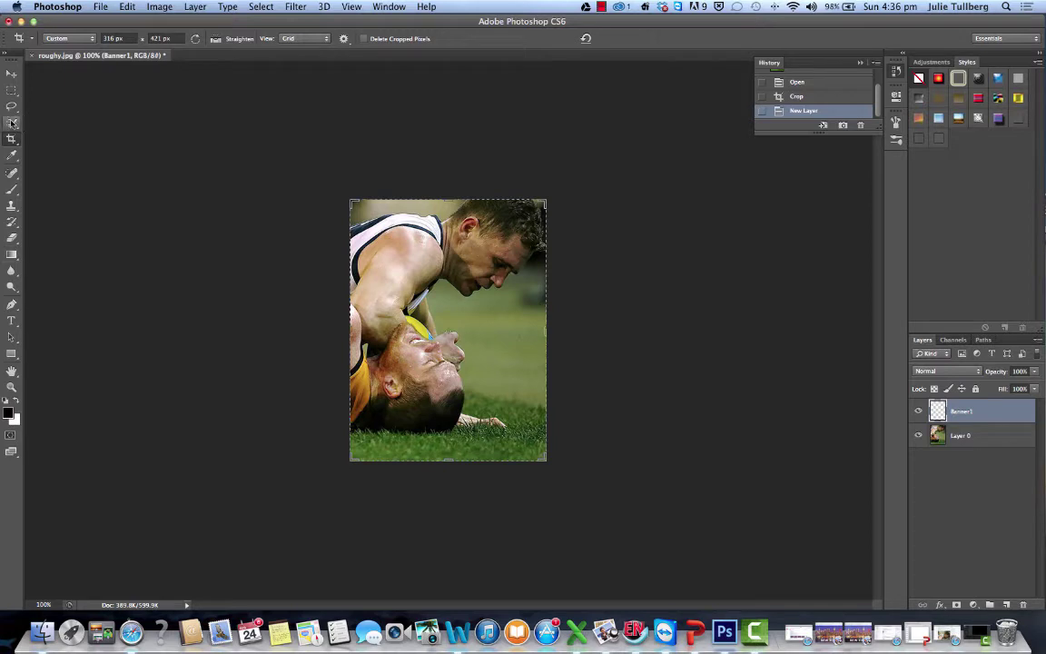
Step: Marquee-select the bottom strip and fill it with Black in Overlay mode at 100%
left_click(12, 90)
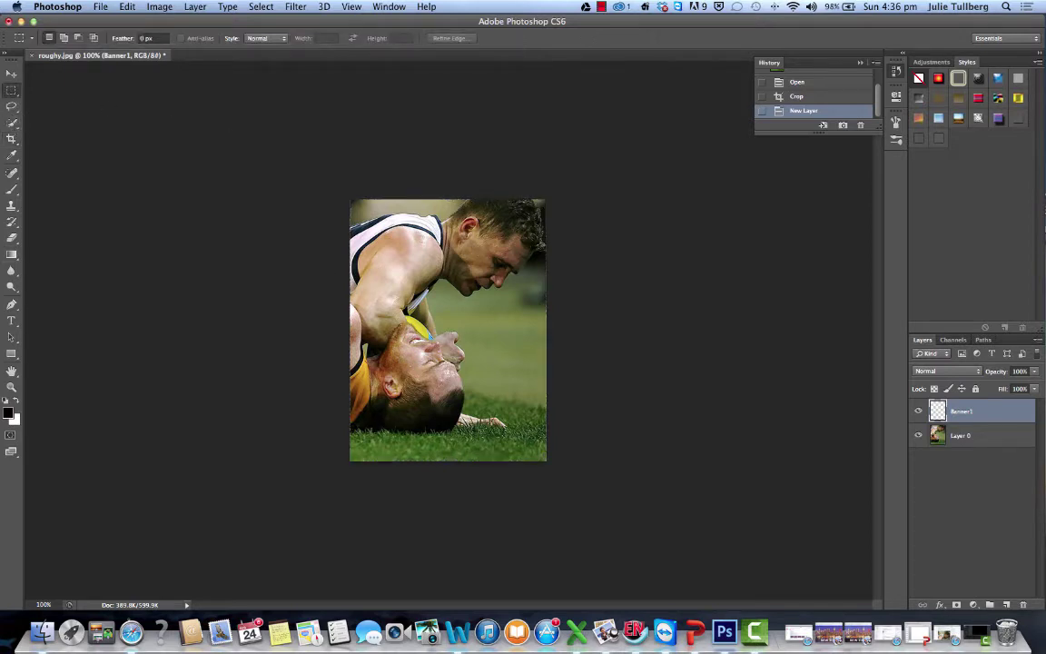
left_click_drag(348, 431, 546, 462)
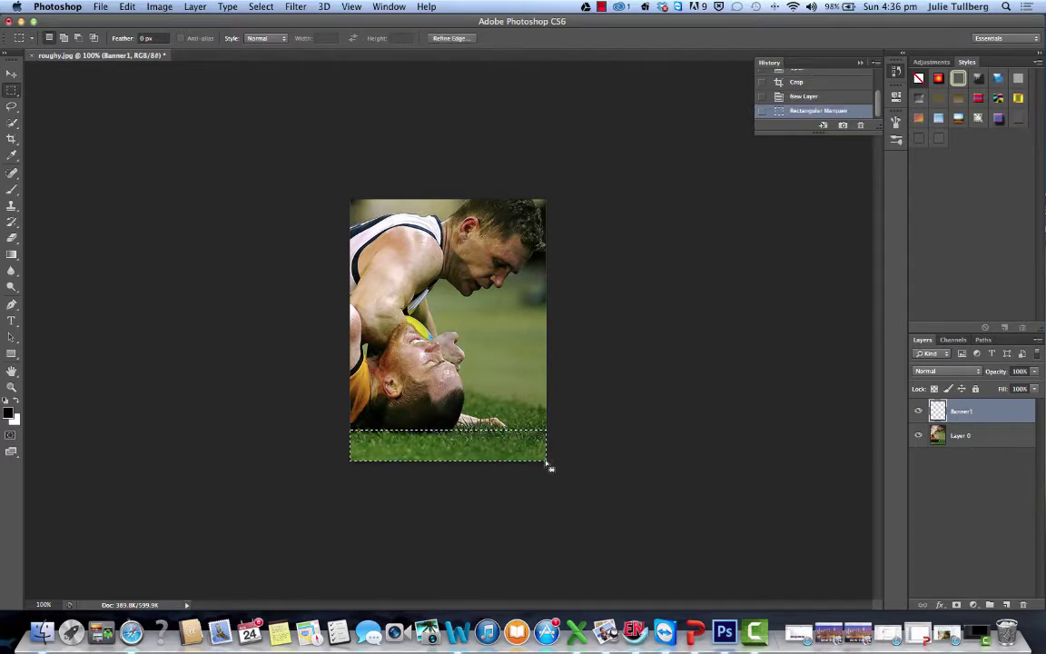
right_click(545, 463)
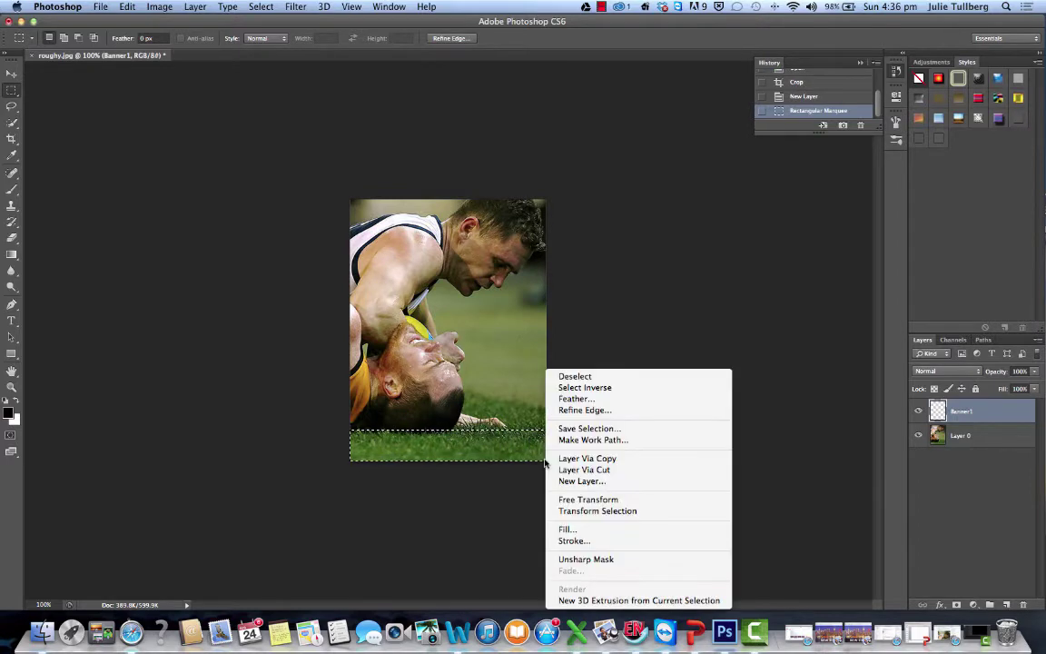
left_click(574, 531)
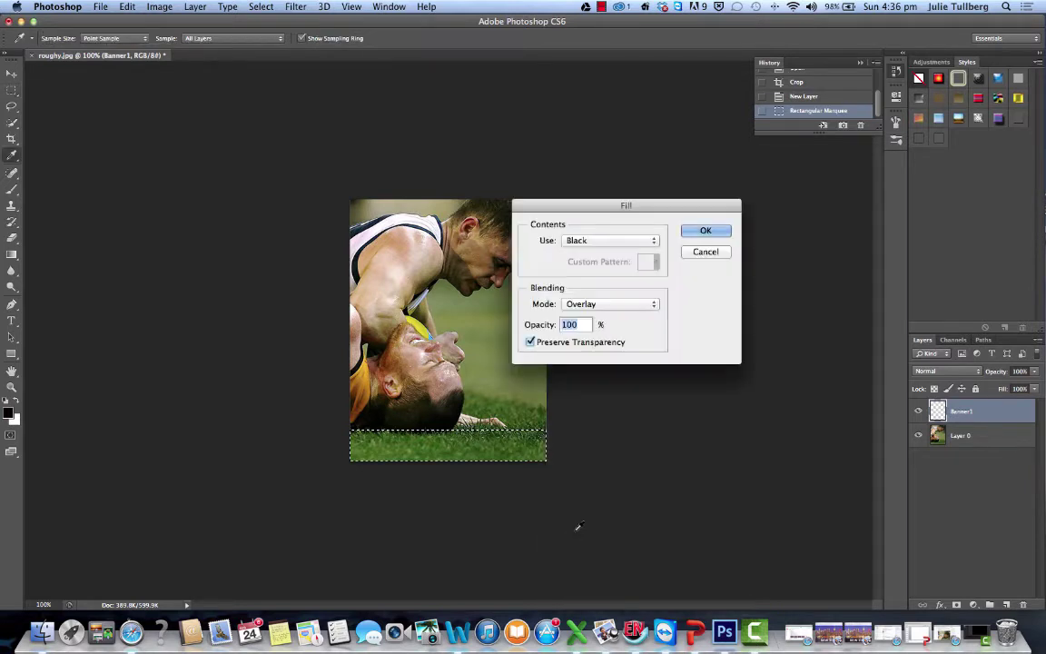
left_click(652, 304)
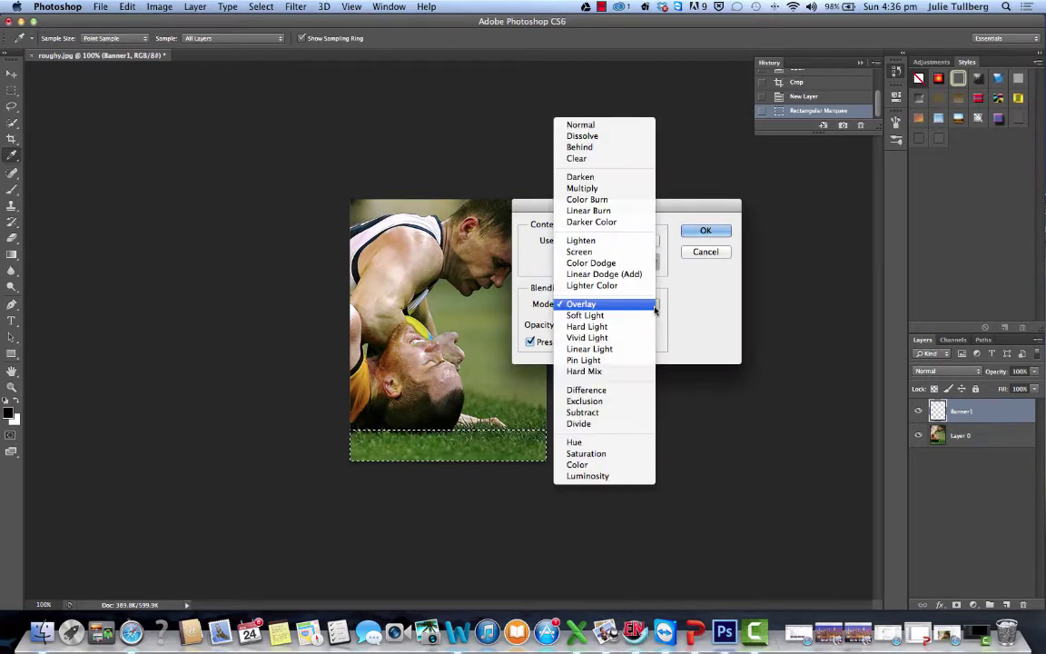
left_click(606, 308)
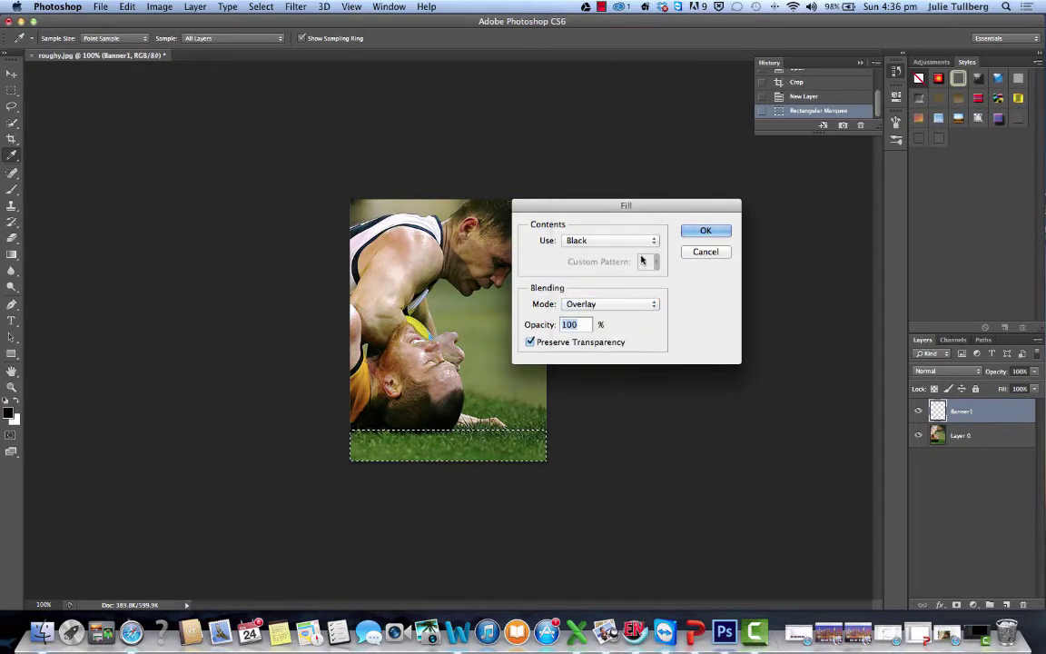
left_click(599, 239)
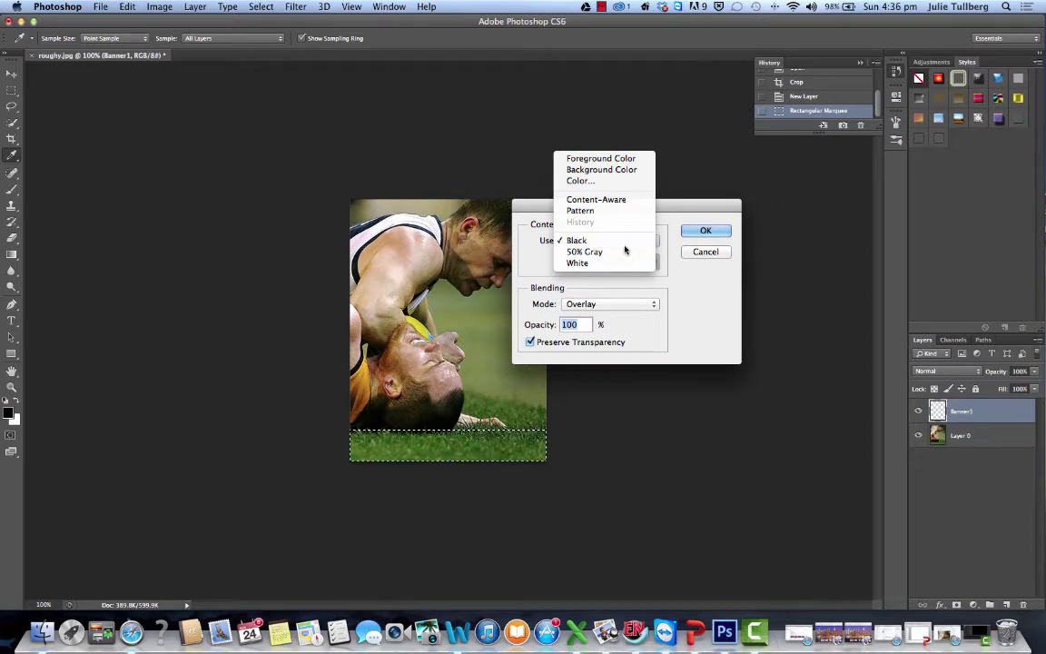
left_click(623, 243)
left_click(581, 325)
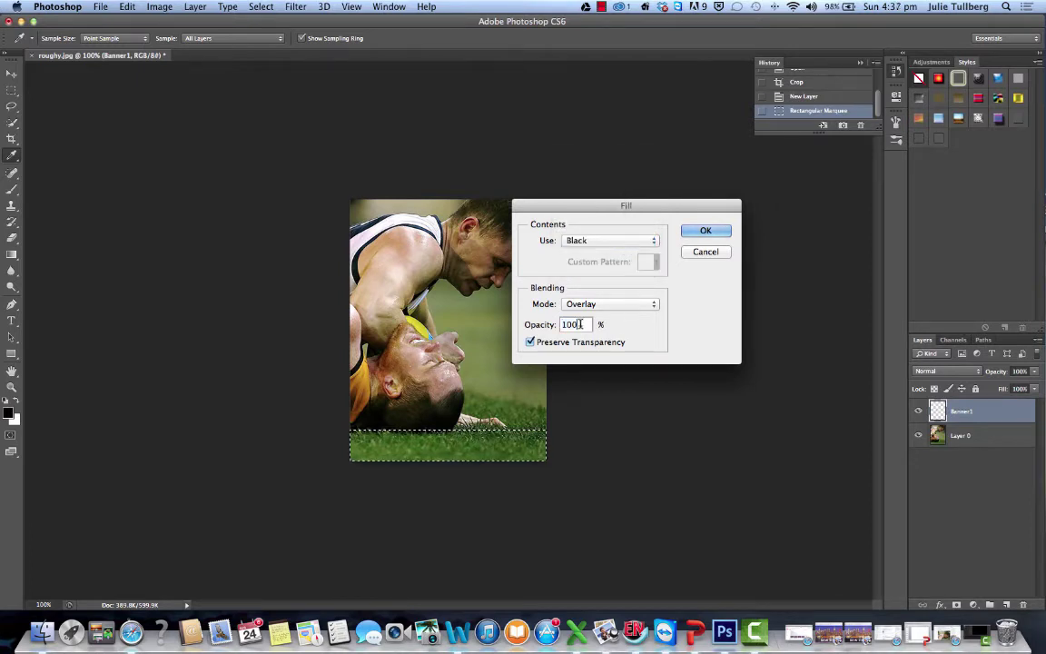
left_click(707, 231)
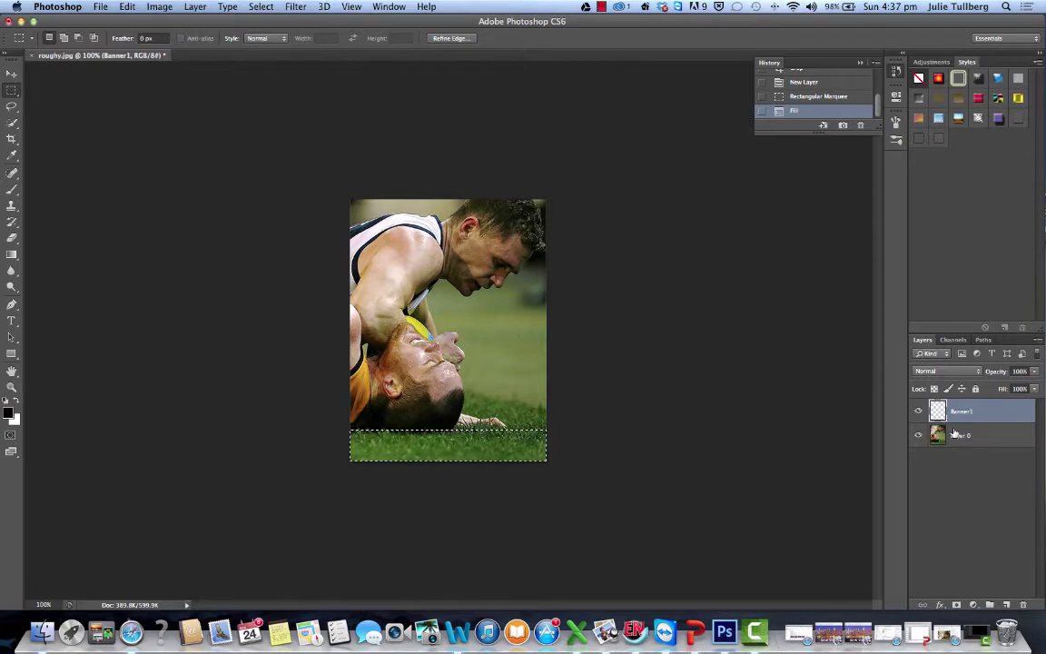
Step: Confirm a near-black foreground colour for the banner
right_click(978, 415)
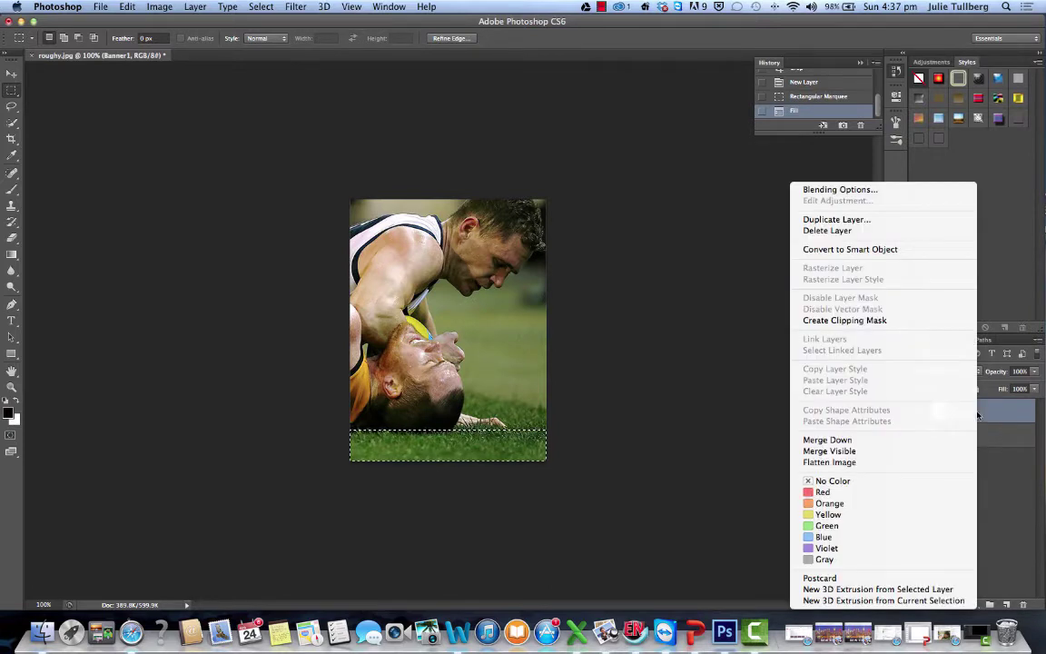
left_click(886, 373)
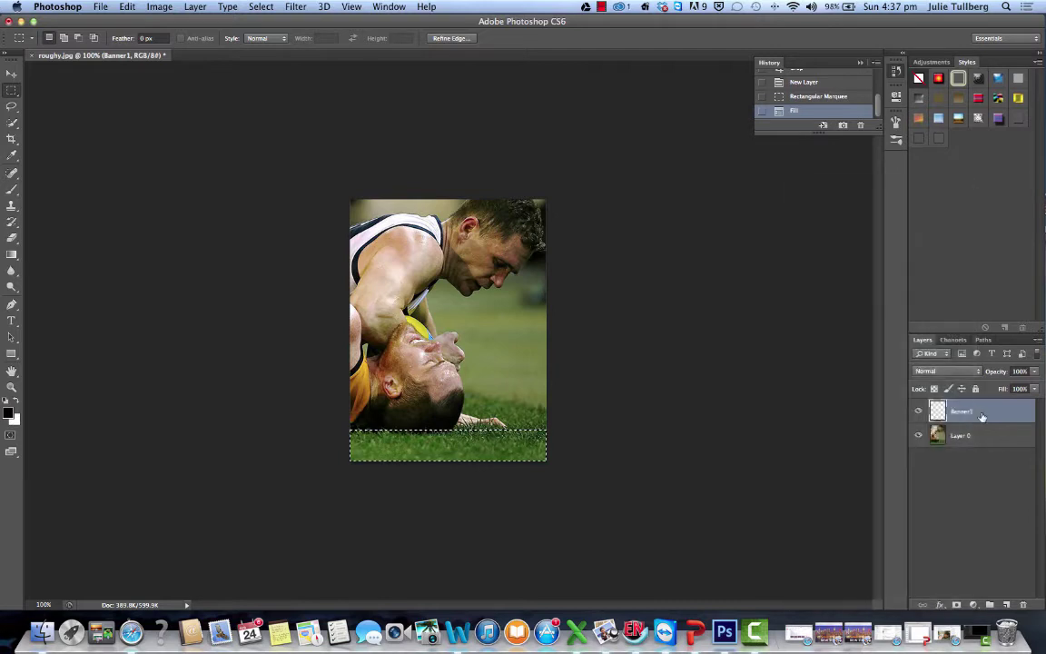
right_click(535, 454)
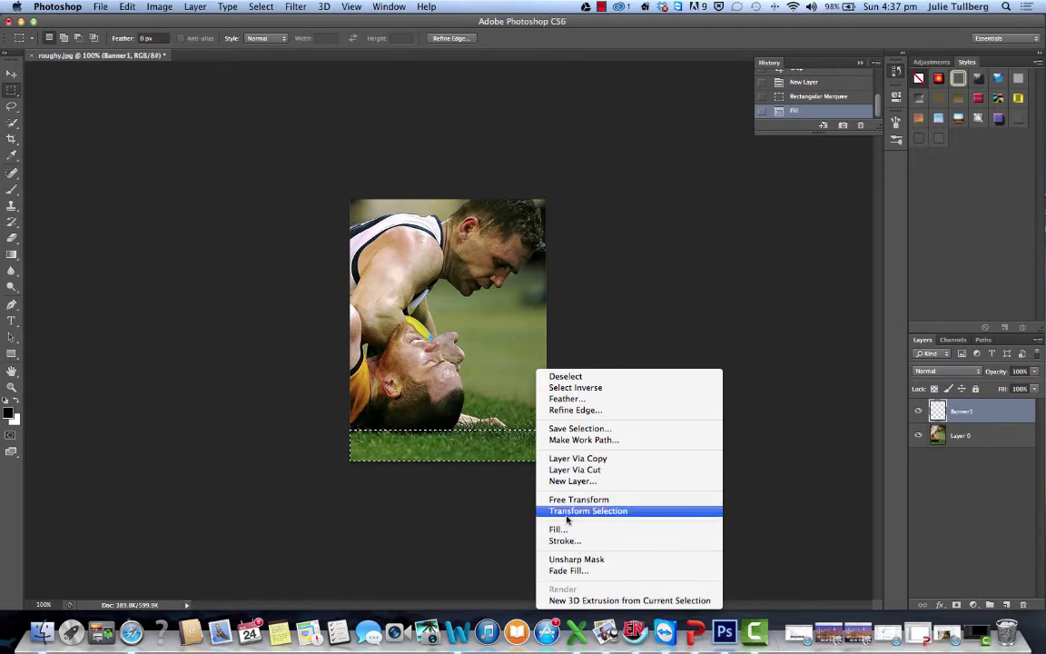
left_click(492, 497)
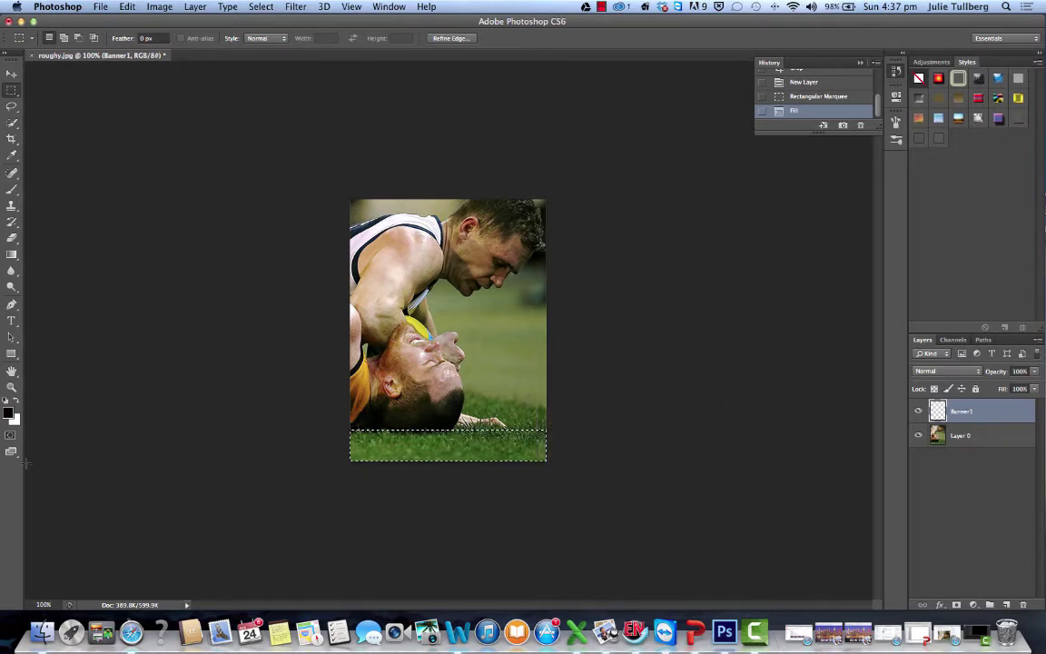
left_click(7, 414)
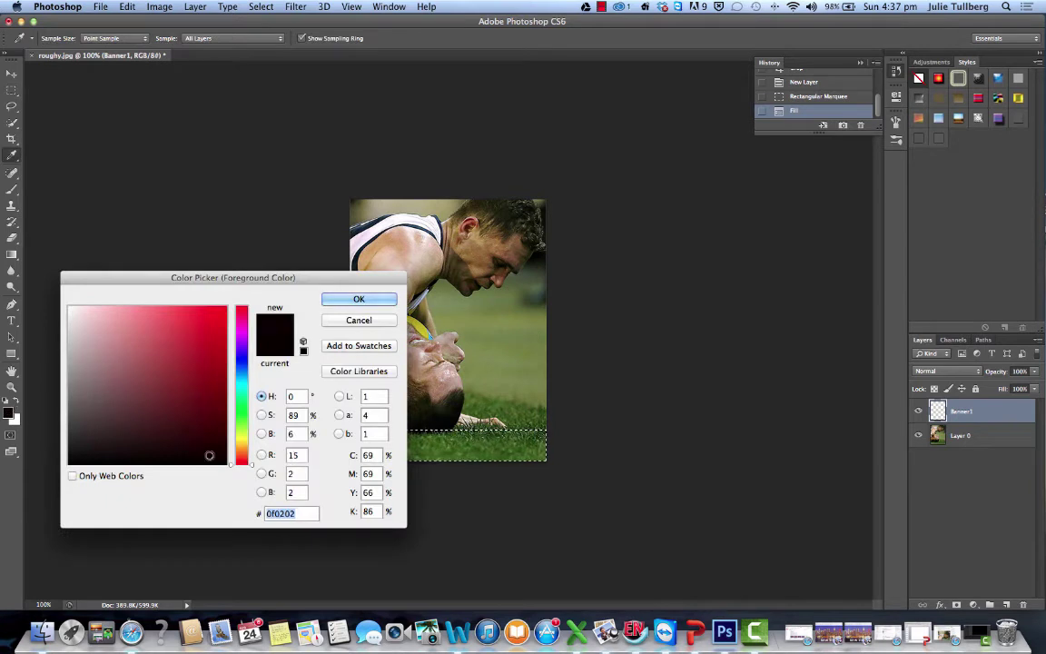
left_click(362, 300)
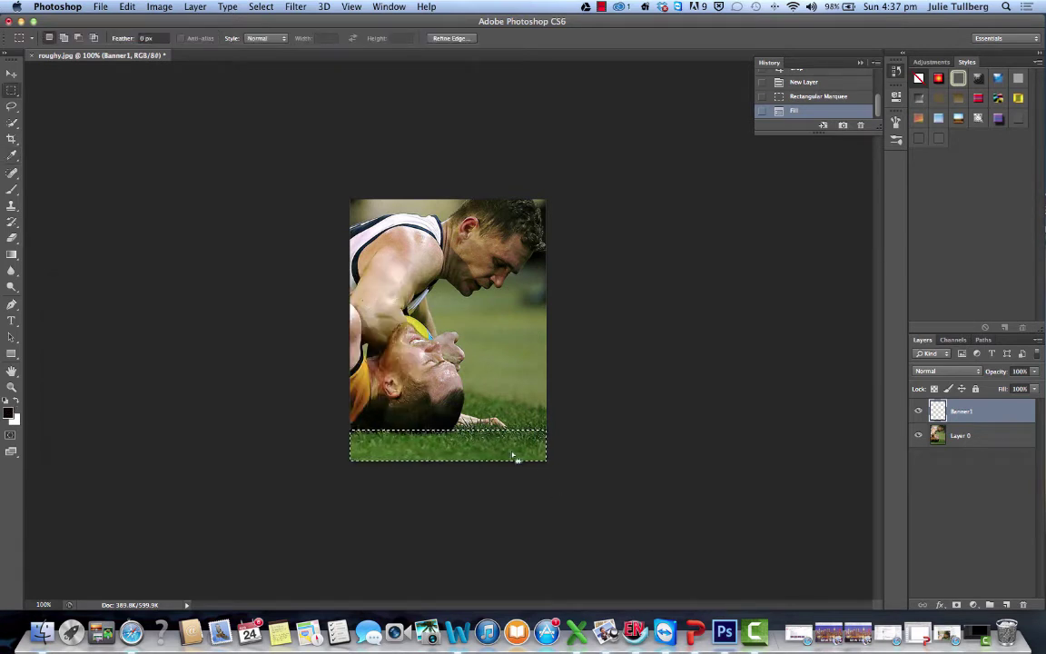
Step: Add a near-black (#0e0505) Solid Color fill layer masked to the bottom strip
right_click(959, 416)
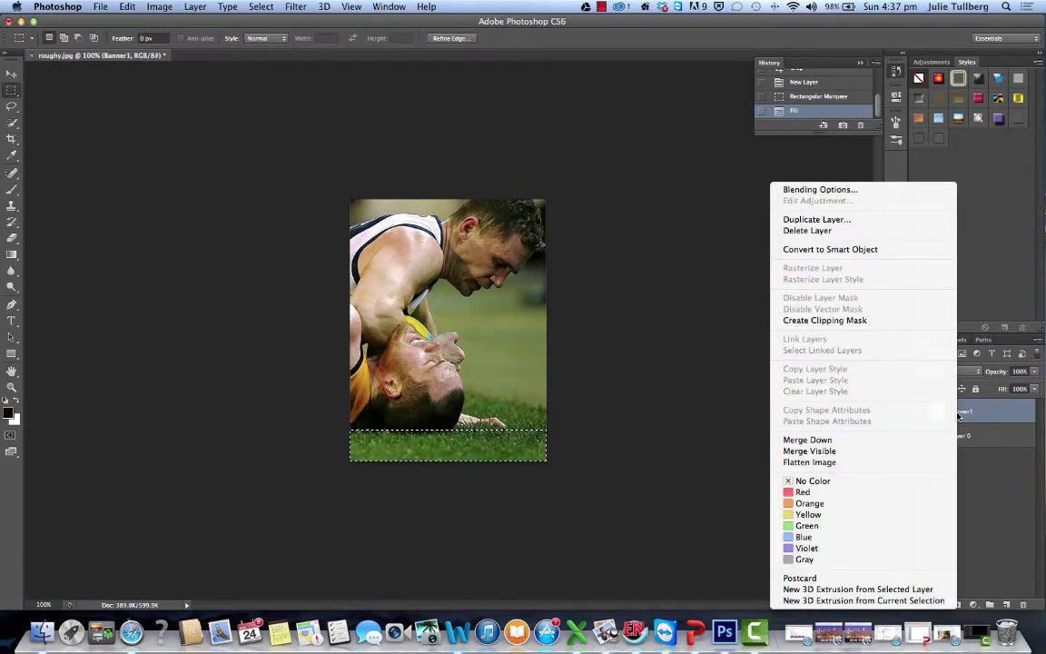
key("Escape")
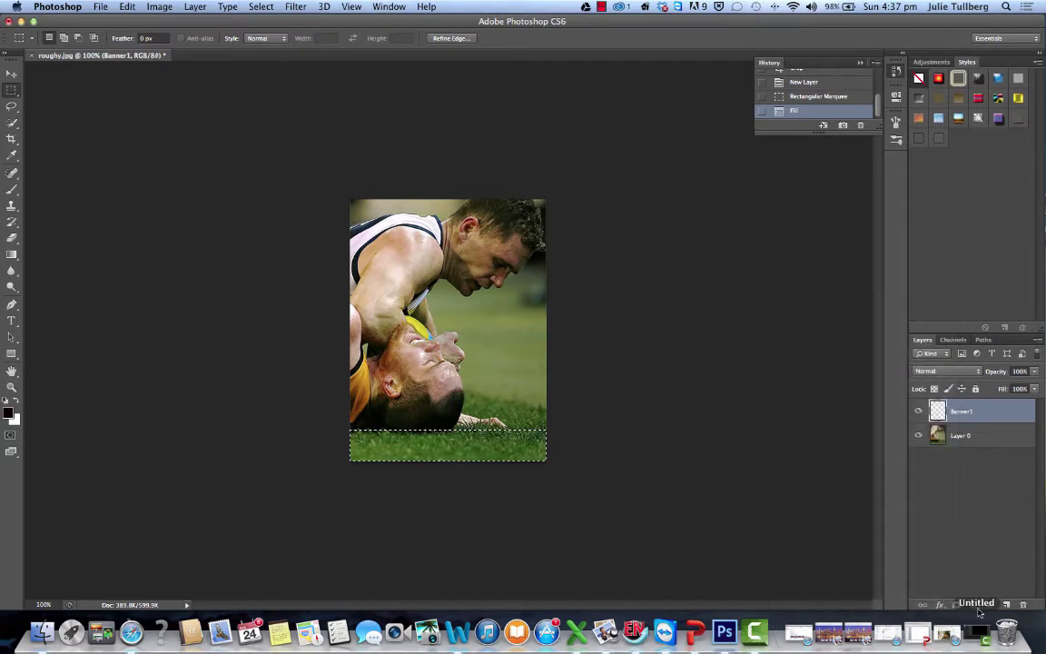
left_click(974, 605)
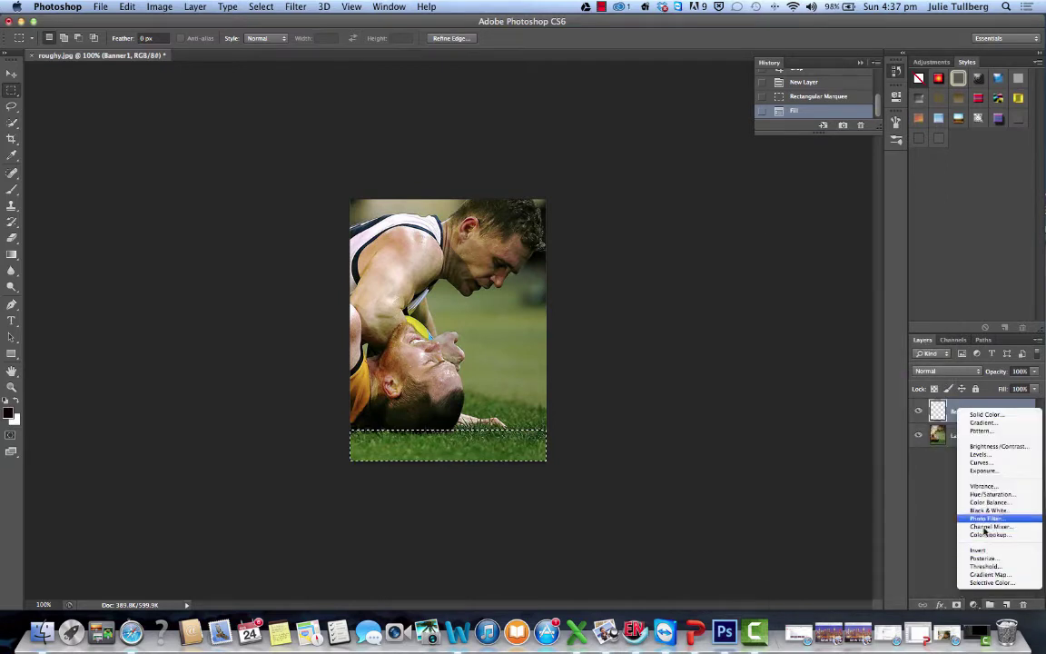
left_click(983, 414)
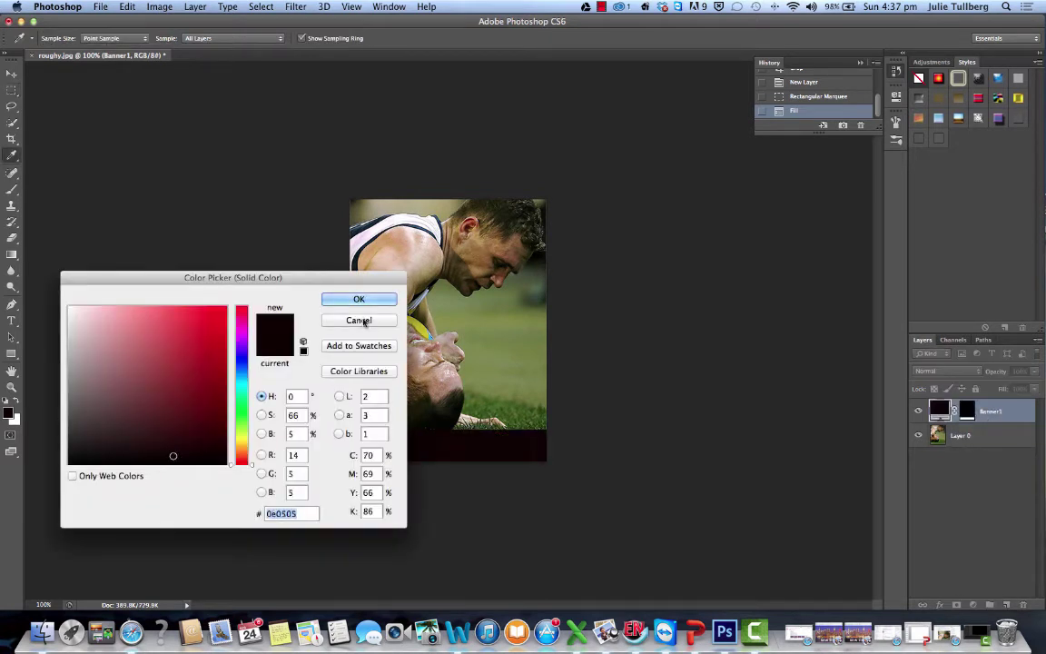
left_click(358, 299)
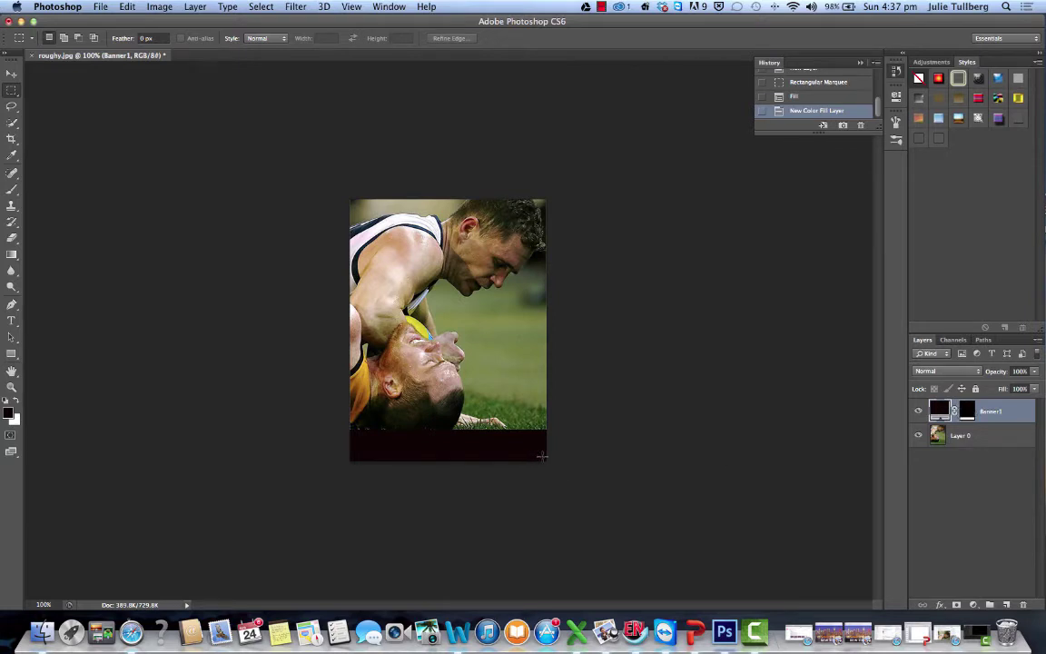
Step: Set the banner layer's opacity to 70% and the Underlying Layer Blend If slider to 80
right_click(542, 459)
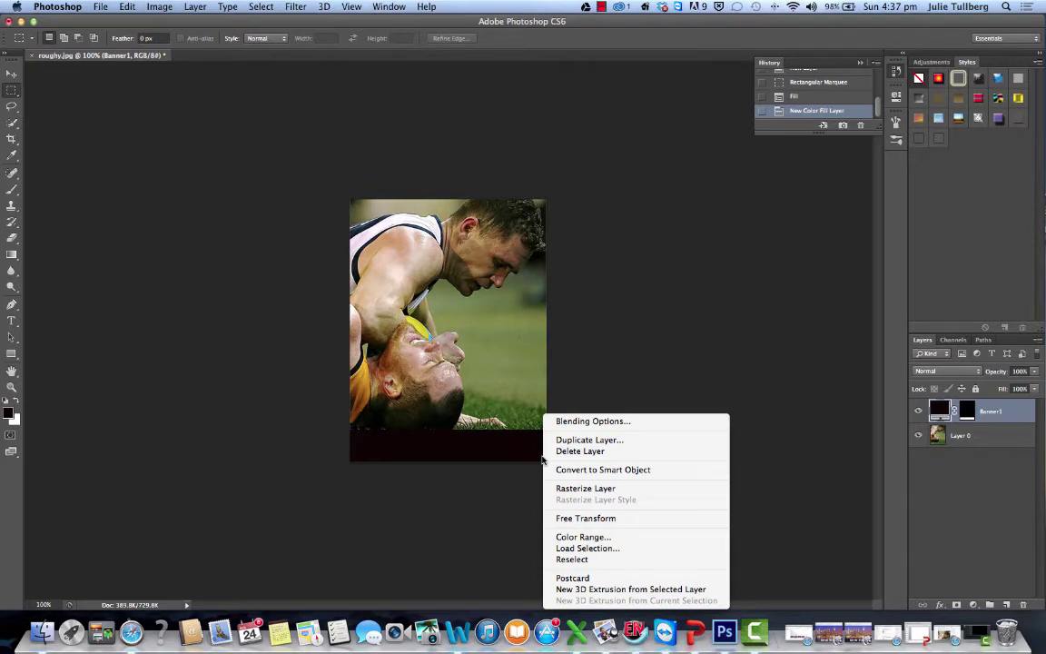
left_click(584, 423)
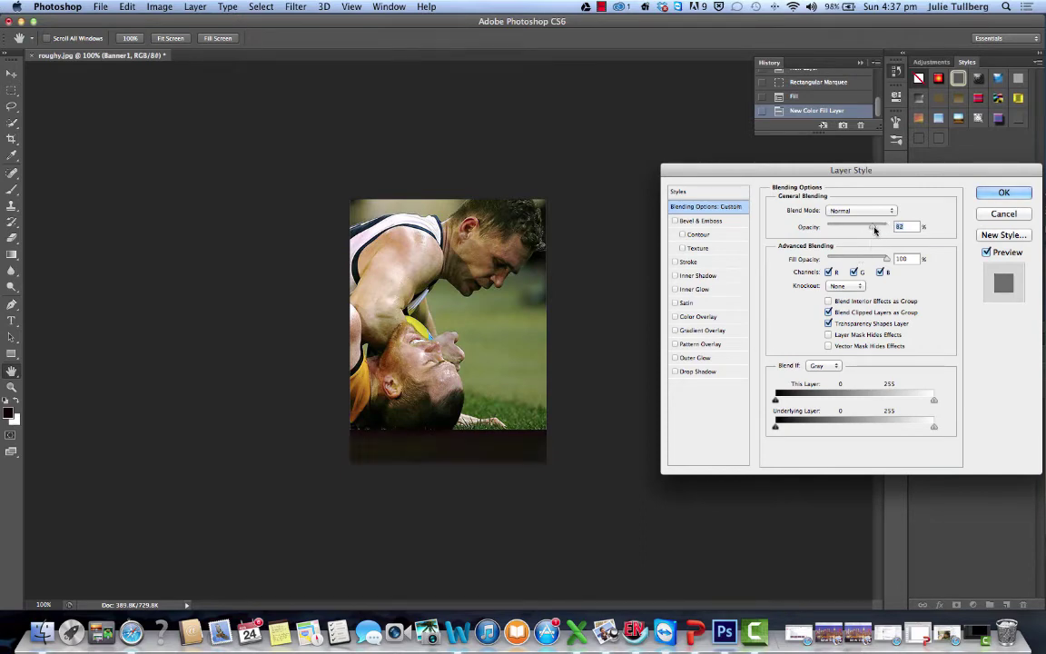
mouse_move(873, 230)
left_mouse_down()
mouse_move(834, 228)
mouse_move(869, 227)
left_mouse_up()
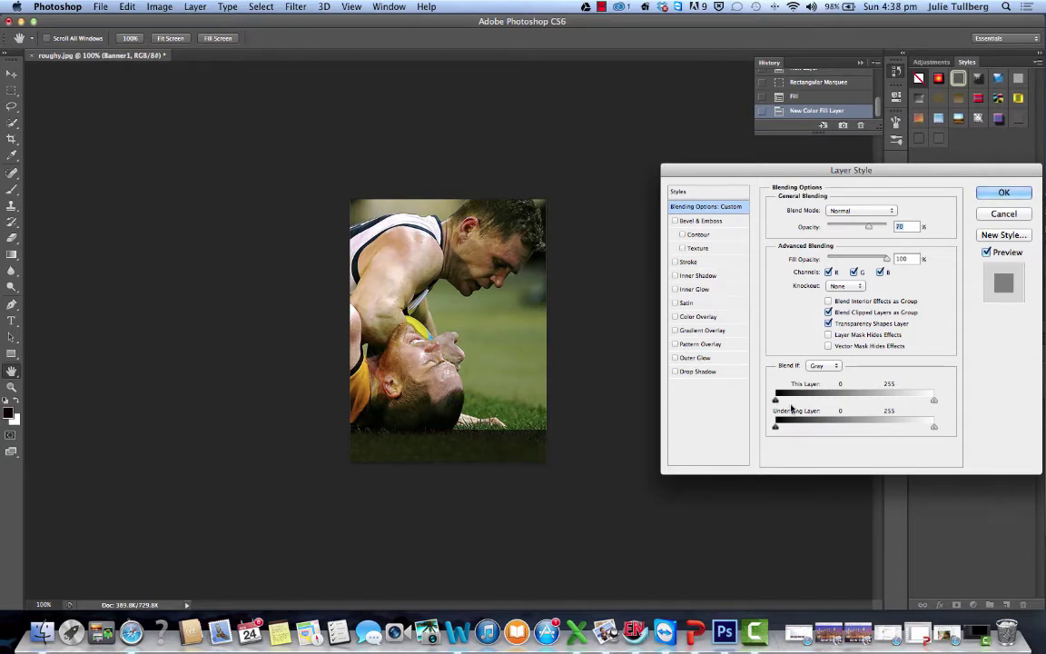
left_click_drag(776, 400, 767, 431)
Step: Apply the banner blending options and add a new empty layer, Layer 1
left_click(1005, 194)
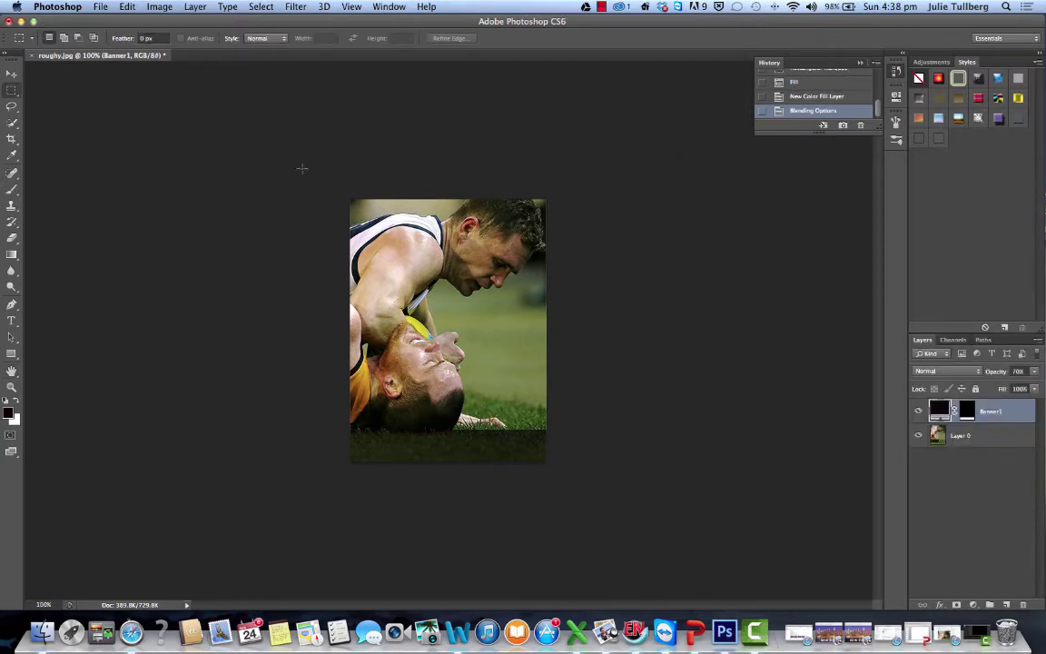
left_click(195, 8)
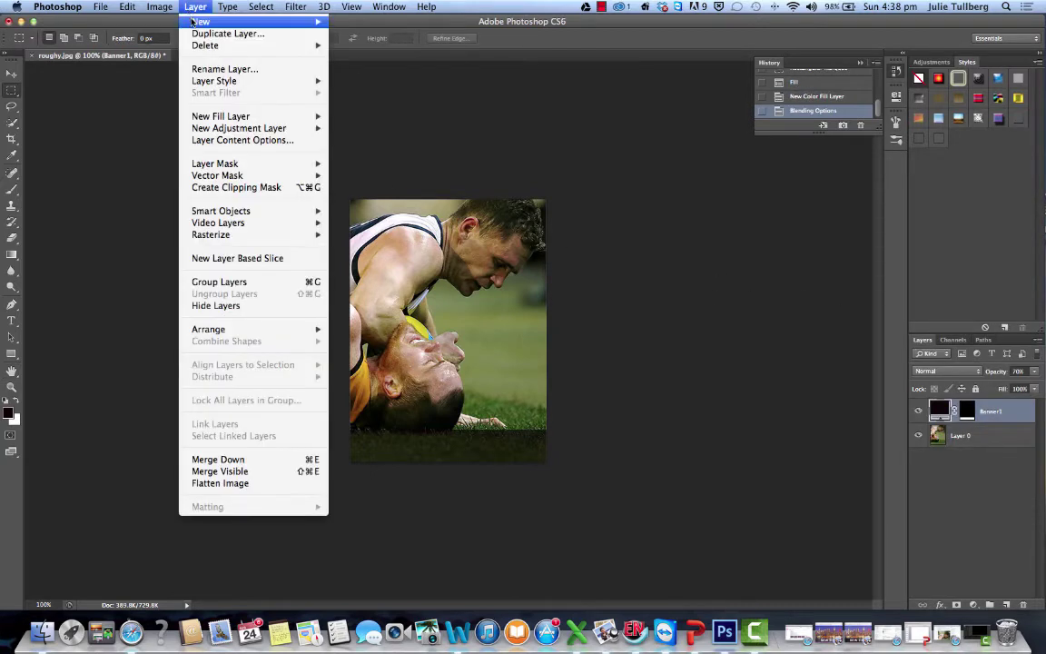
mouse_move(213, 22)
left_click(365, 26)
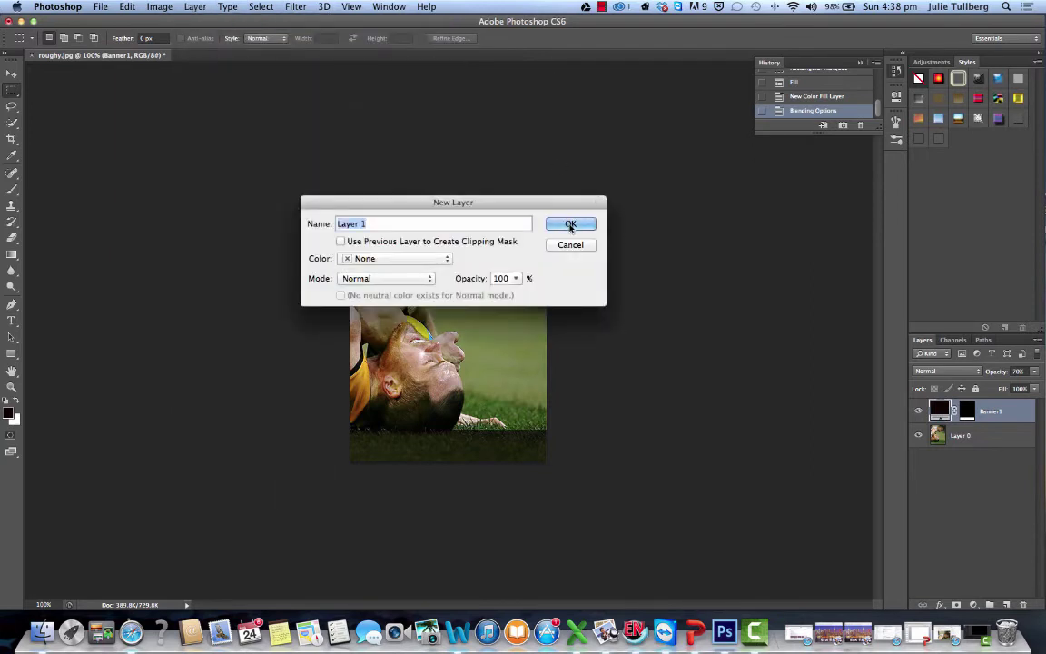
left_click(572, 225)
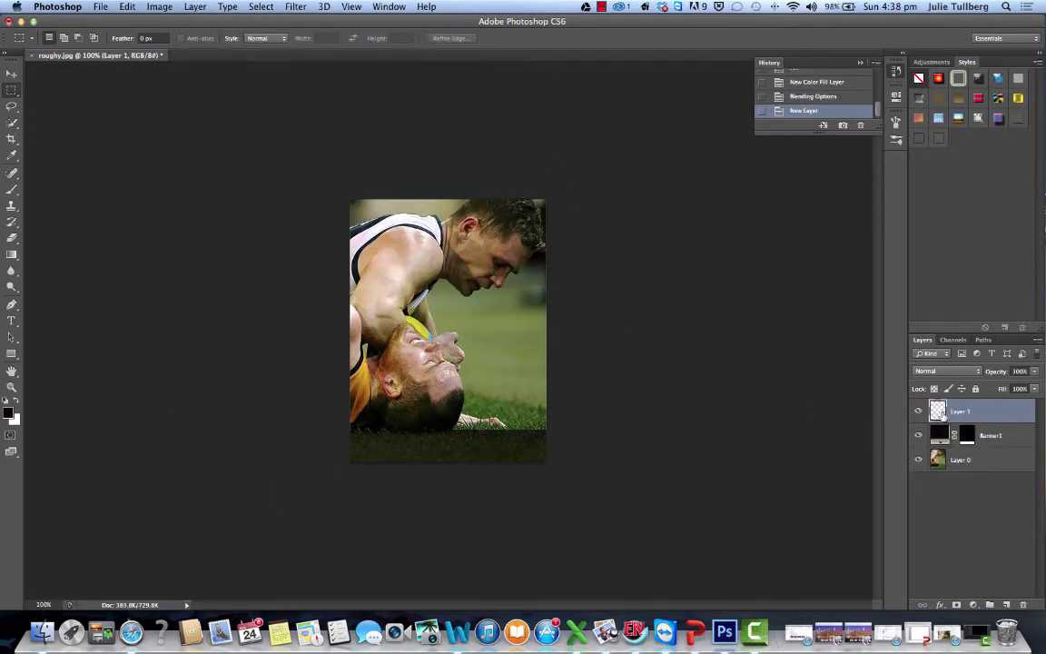
Step: Type the headline 'ELWOOD IN STRIFE' in white and centre it on the banner
left_click(10, 319)
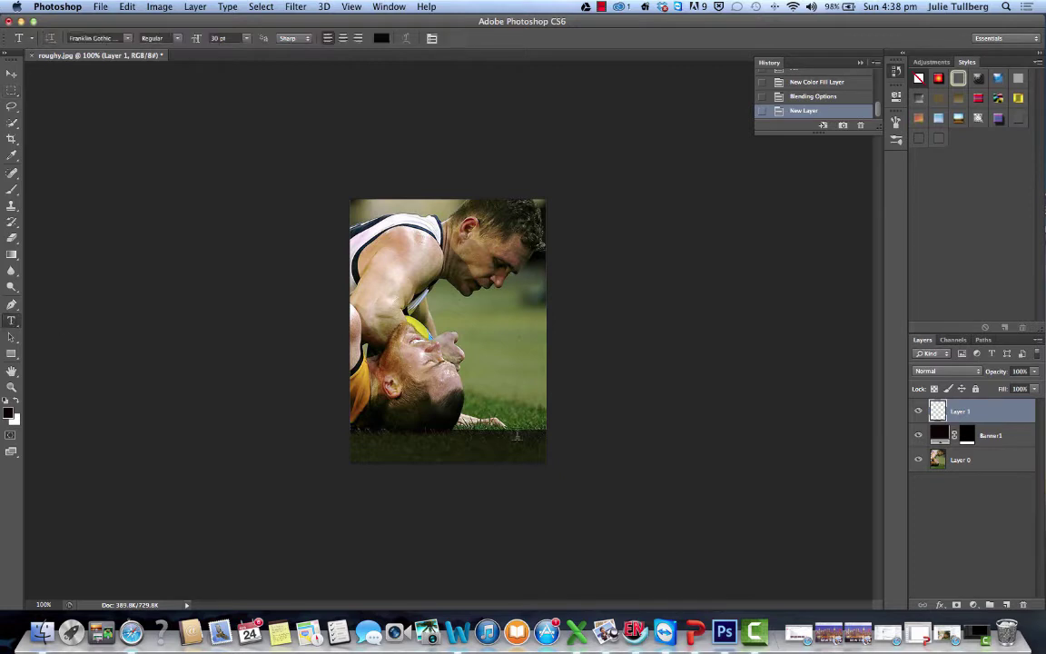
left_click(380, 445)
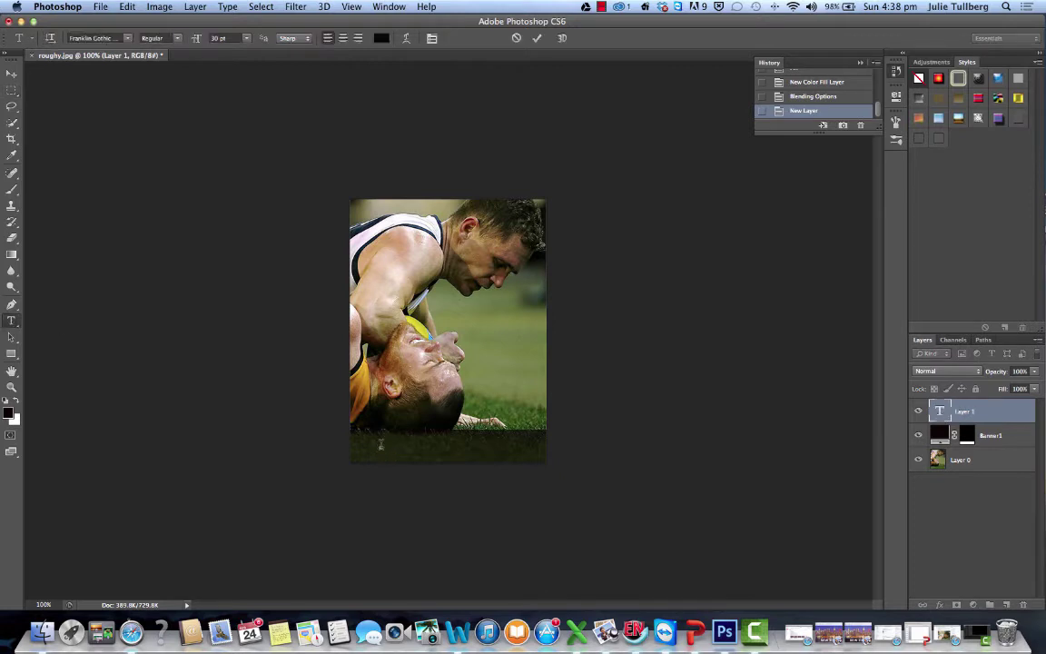
type("ELWOOD IN STR")
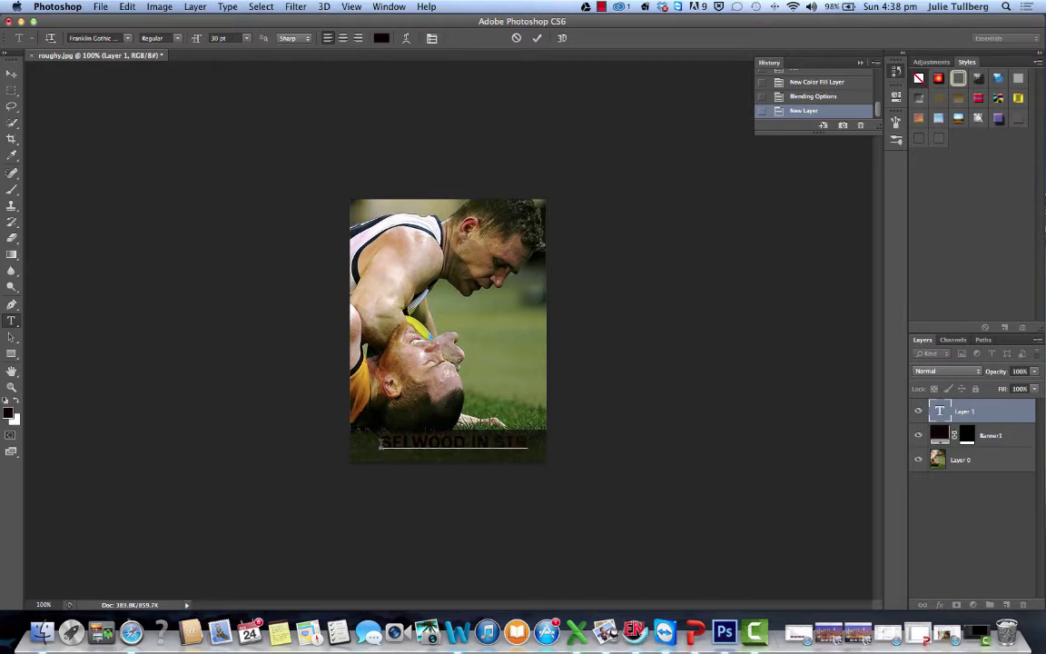
type("IFE")
key("super+a")
left_click(381, 39)
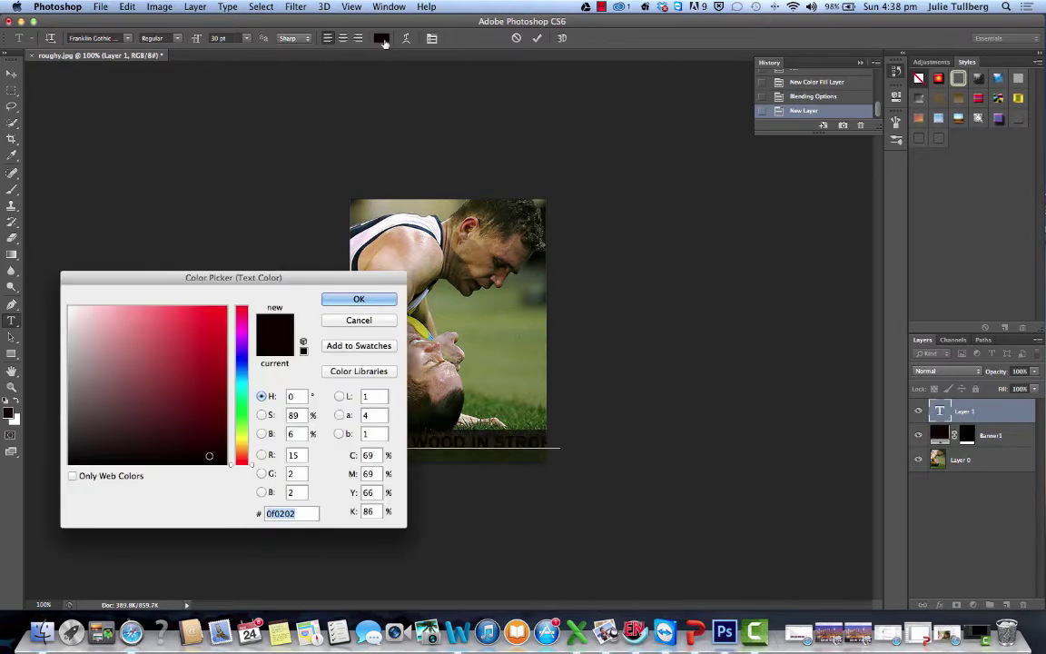
left_click(131, 311)
left_click(78, 310)
type("000000")
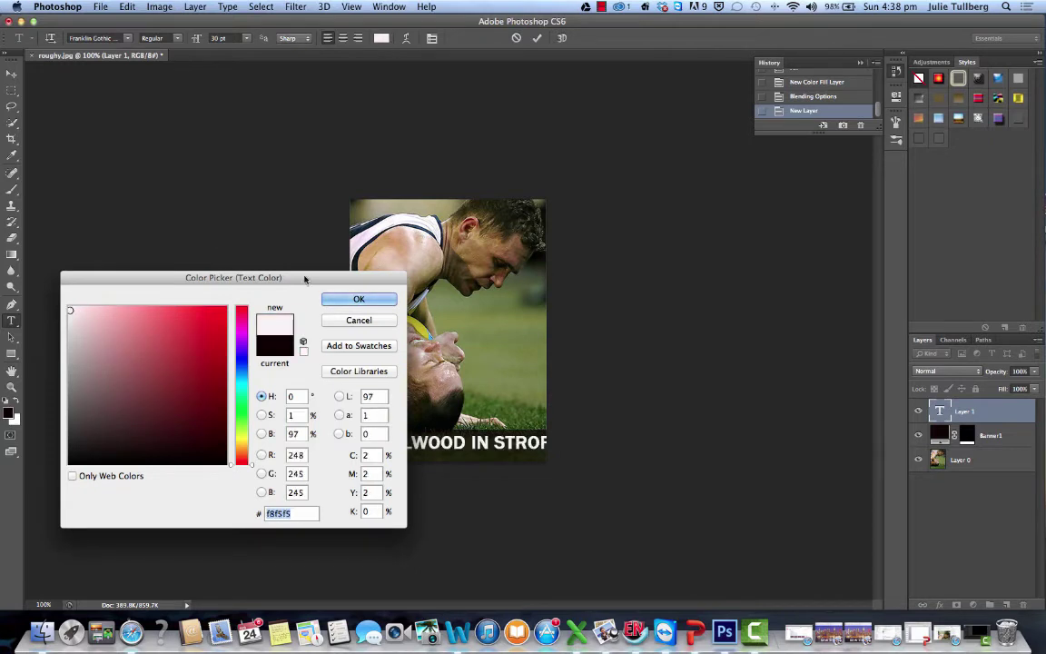
left_click(357, 299)
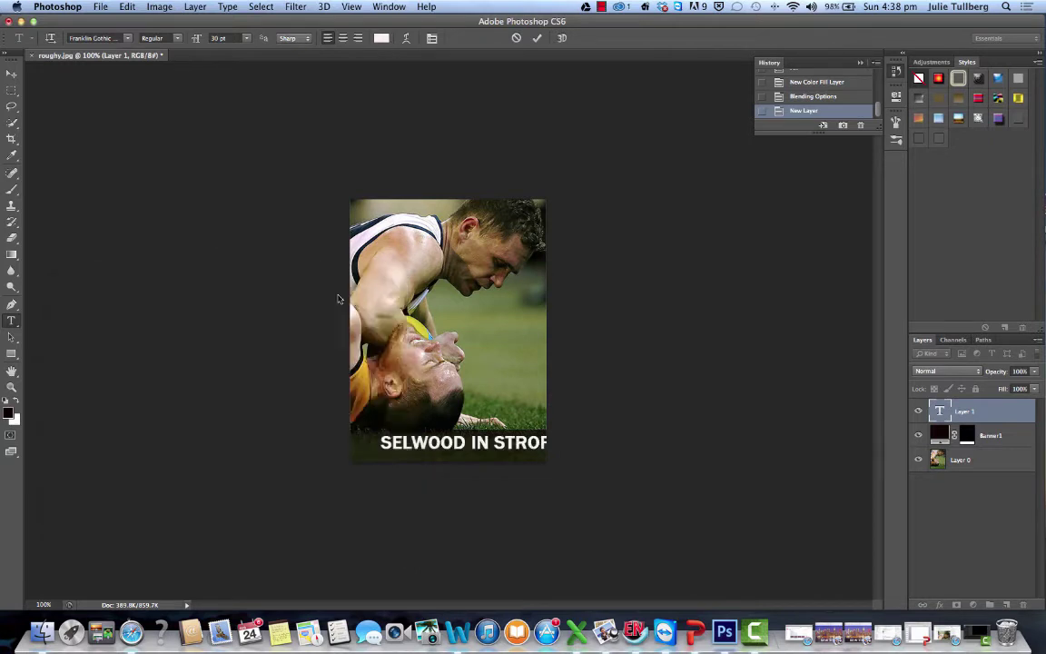
left_click(12, 73)
left_click_drag(489, 442, 419, 432)
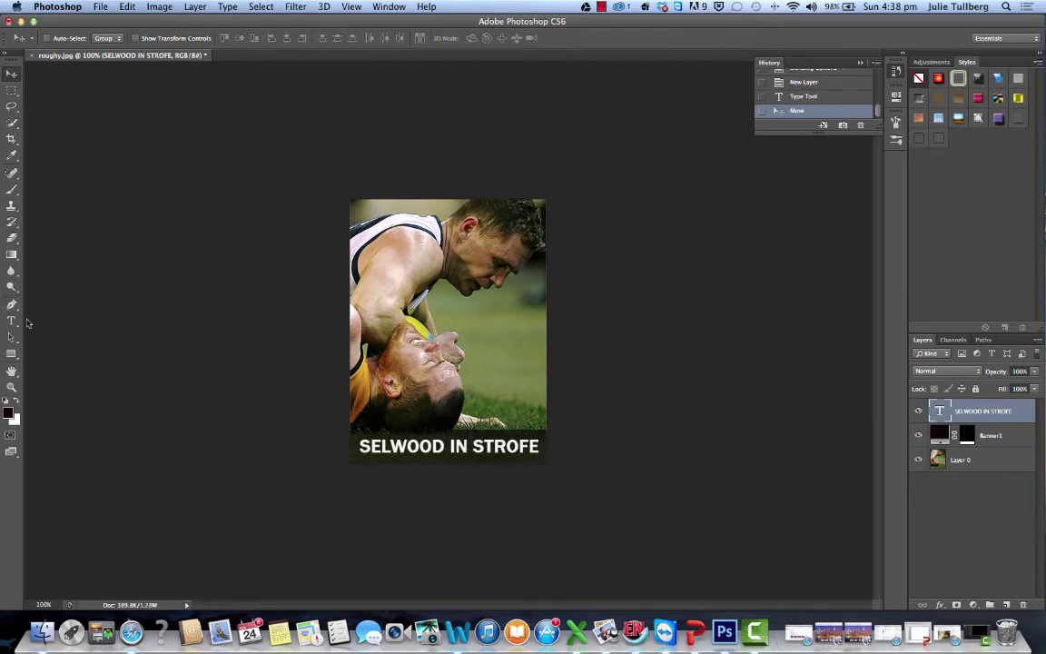
Step: Correct the headline typo so it reads 'SELWOOD IN STRIFE'
left_click(12, 320)
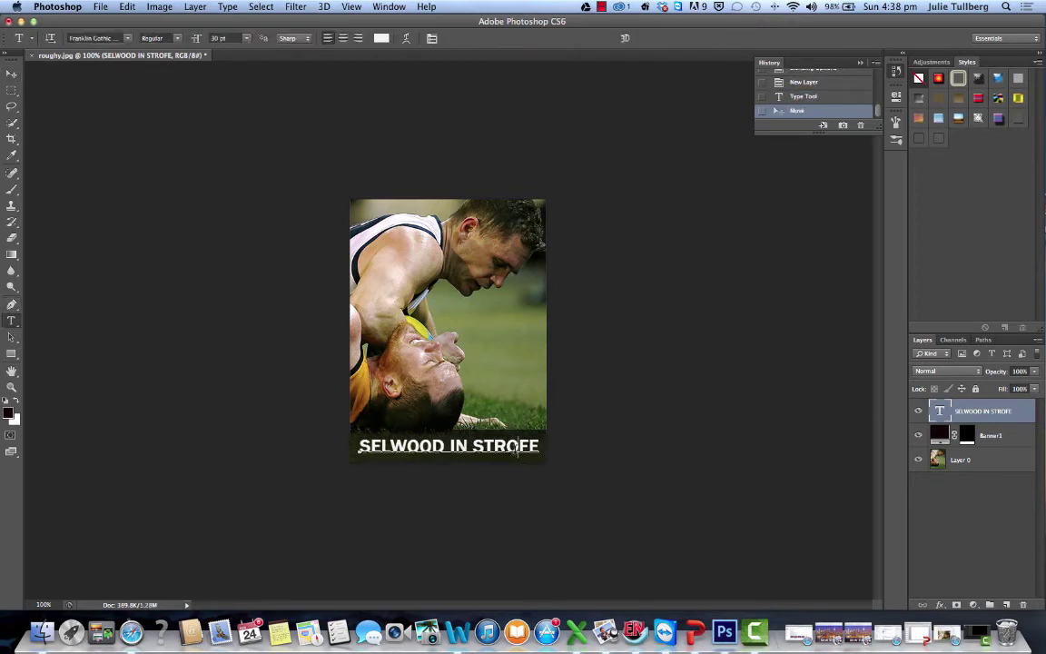
left_click(511, 446)
type("I")
left_click_drag(359, 450, 536, 448)
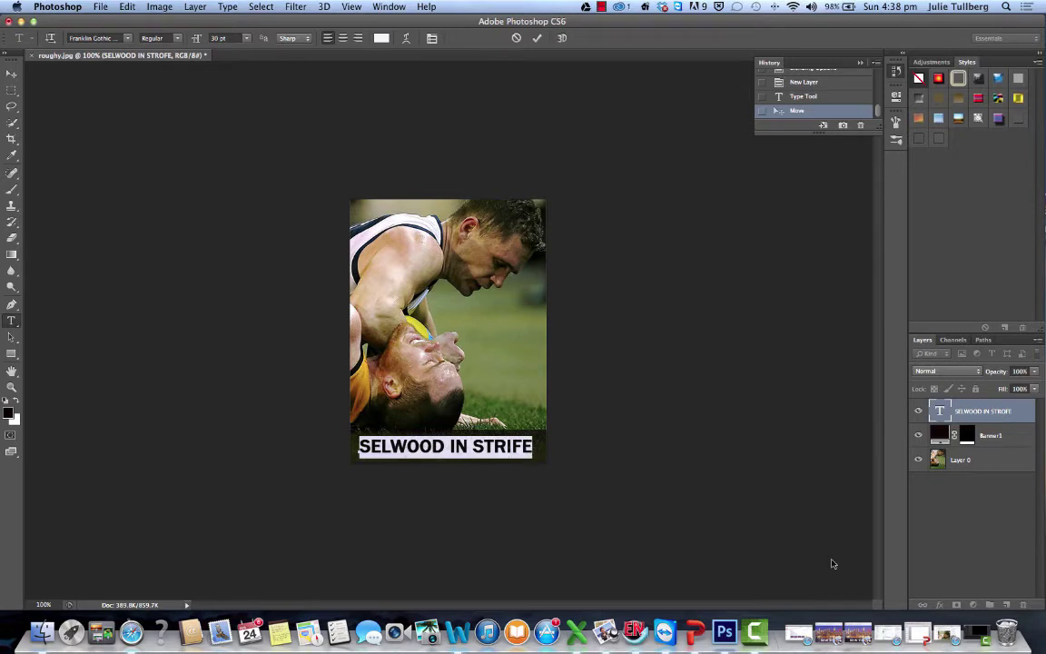
Step: Add a Drop Shadow style to the headline and adjust its spread and size
left_click(940, 605)
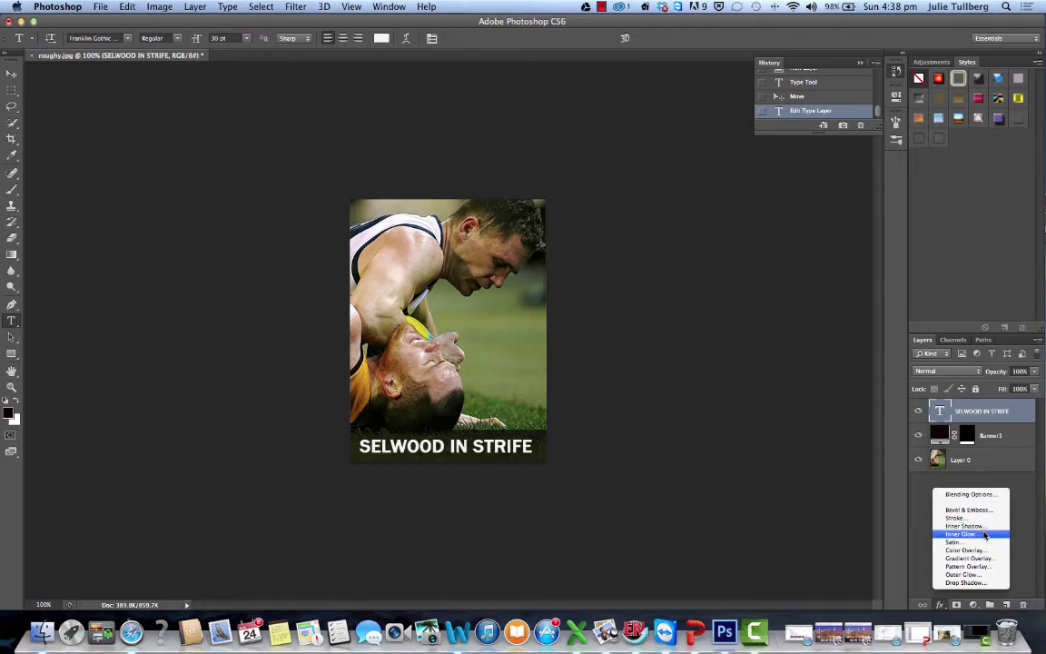
left_click(977, 584)
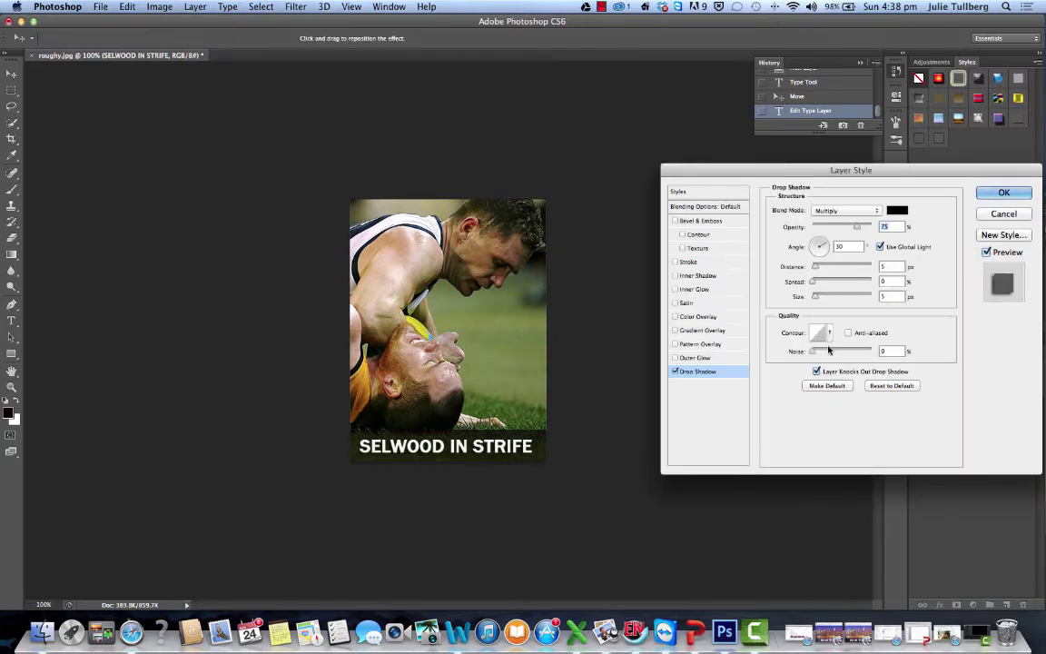
mouse_move(816, 282)
left_mouse_down()
mouse_move(837, 282)
mouse_move(844, 297)
mouse_move(852, 265)
mouse_move(815, 270)
mouse_move(823, 298)
mouse_move(800, 299)
mouse_move(815, 284)
left_mouse_up()
left_click(815, 300)
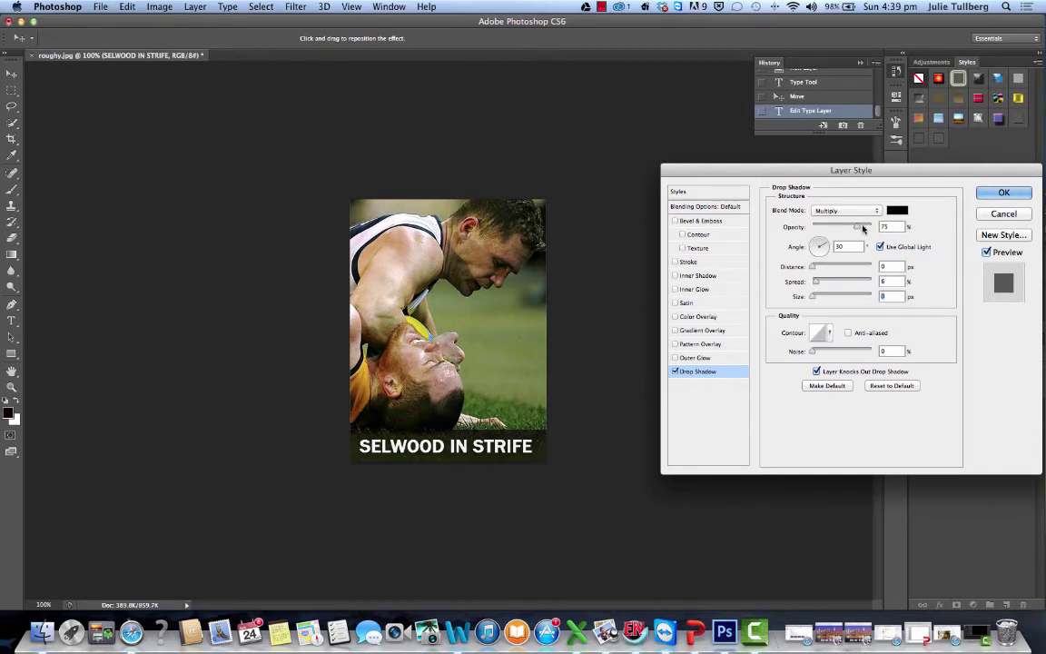
Step: Set the shadow to 70% opacity, 5 px distance and a 117° angle, then apply it
left_click_drag(856, 227, 853, 228)
mouse_move(824, 253)
left_mouse_down()
mouse_move(815, 268)
mouse_move(817, 246)
left_mouse_up()
left_click(820, 244)
left_click_drag(816, 246, 814, 246)
left_click_drag(816, 266, 815, 269)
left_click_drag(815, 270, 817, 268)
left_click(813, 248)
left_click(817, 248)
left_click(817, 246)
left_click(1004, 193)
left_click(663, 343)
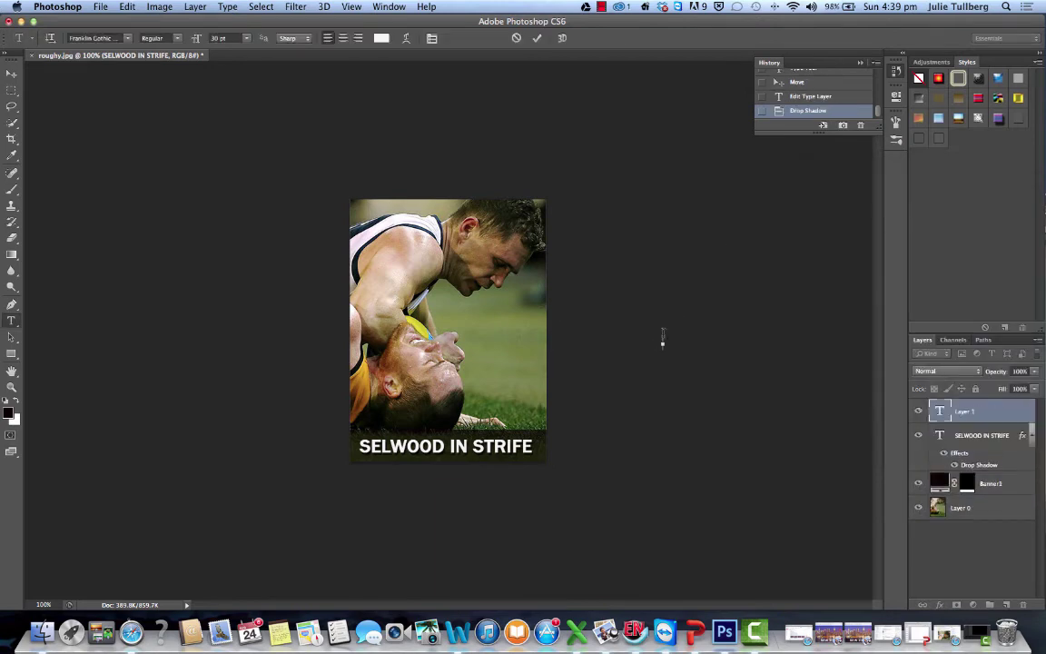
Step: Save the layered image as roughy2014.psd on the Desktop with maximum compatibility
left_click(12, 138)
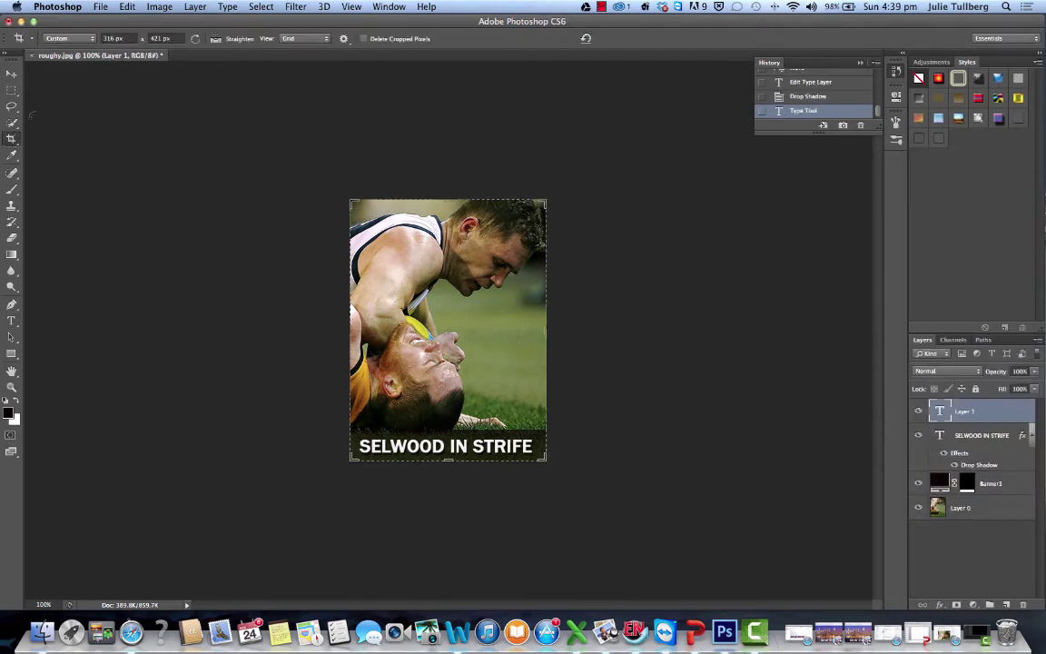
left_click(102, 9)
left_click(114, 153)
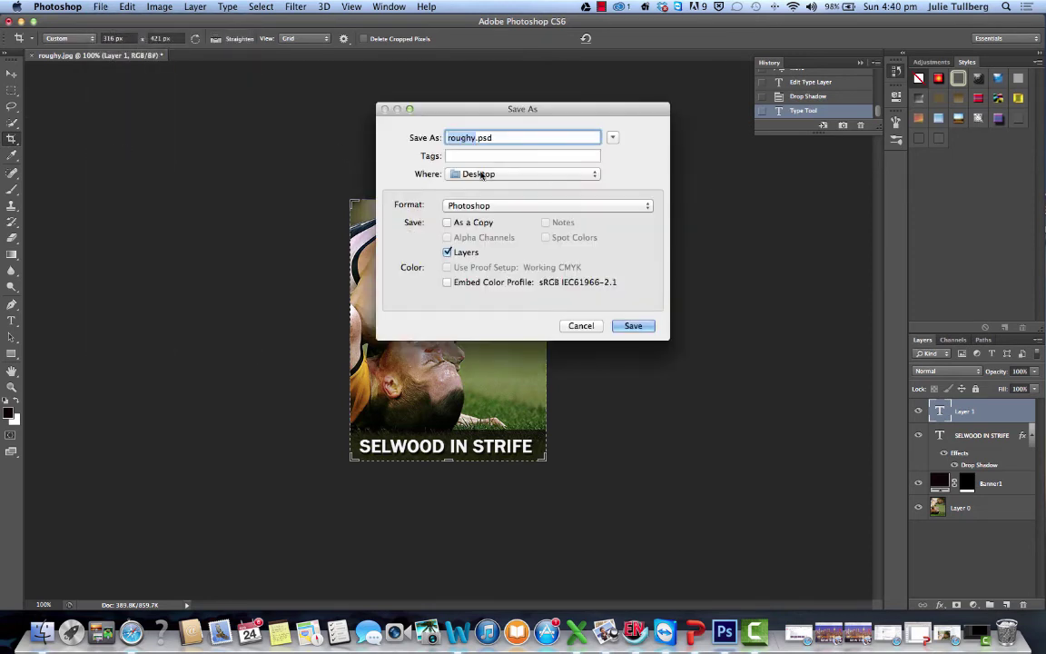
left_click(474, 137)
type("2014")
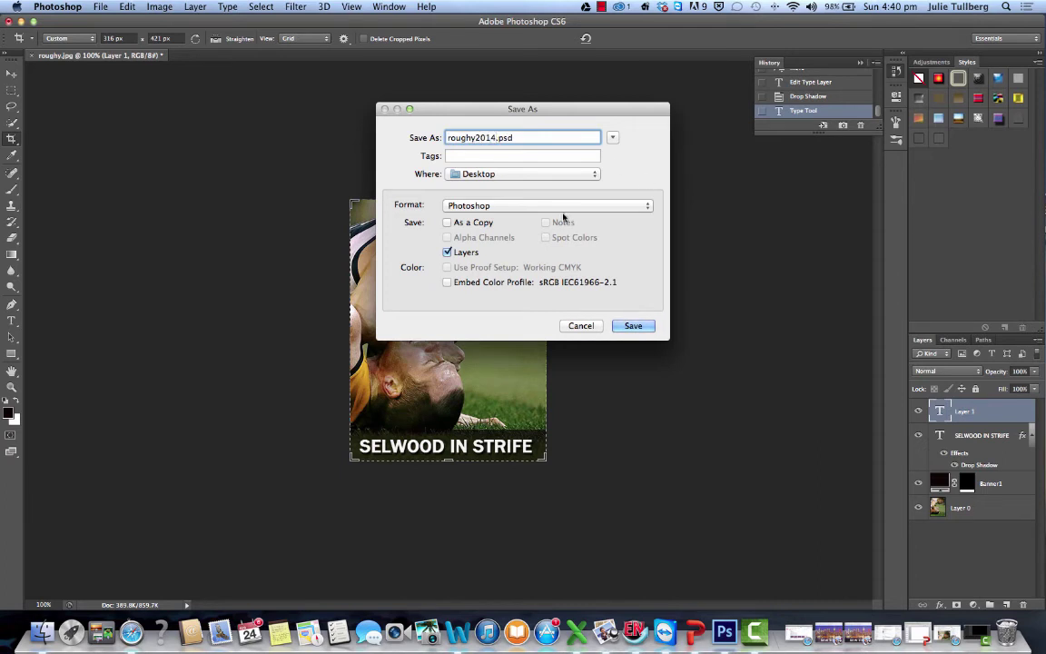
left_click(634, 325)
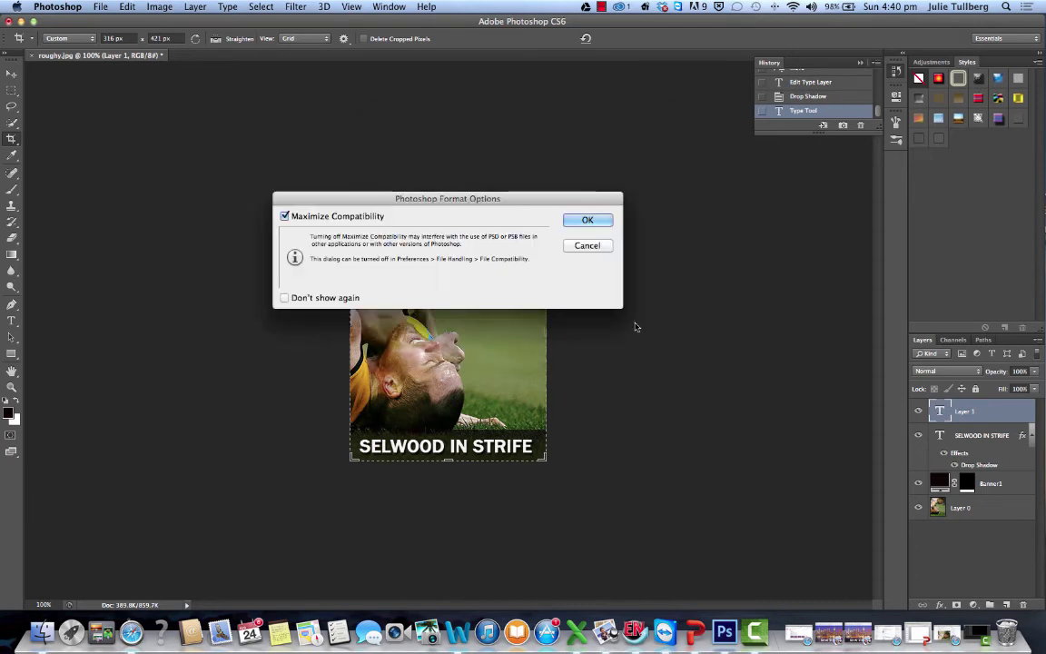
left_click(592, 221)
Step: Export roughy2014.jpg at JPEG quality 100 to the Desktop via Save for Web
left_click(100, 8)
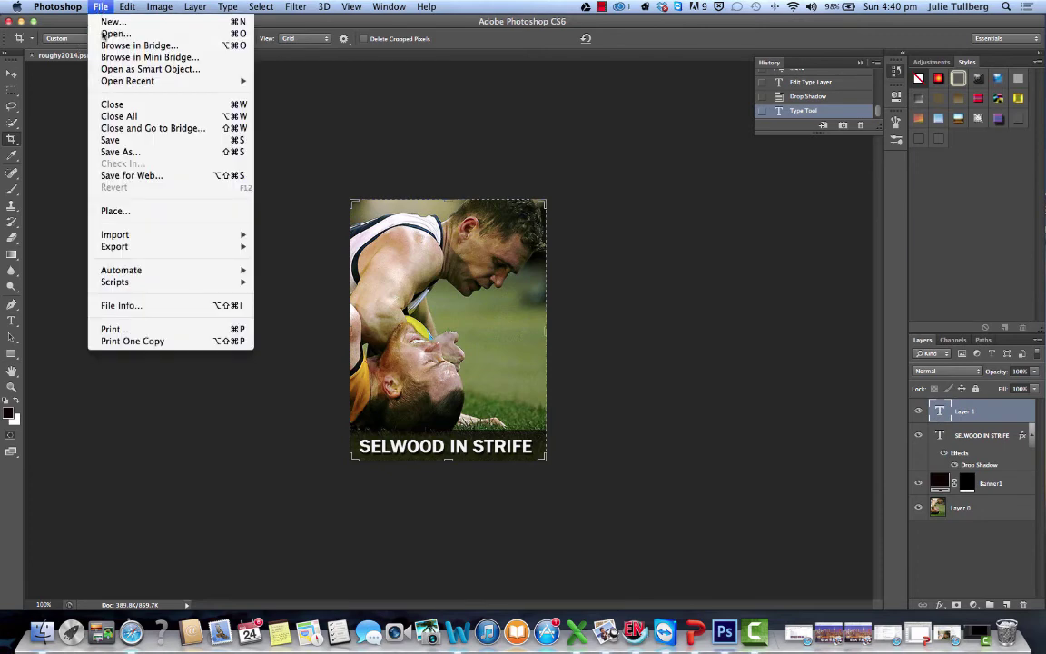
left_click(123, 174)
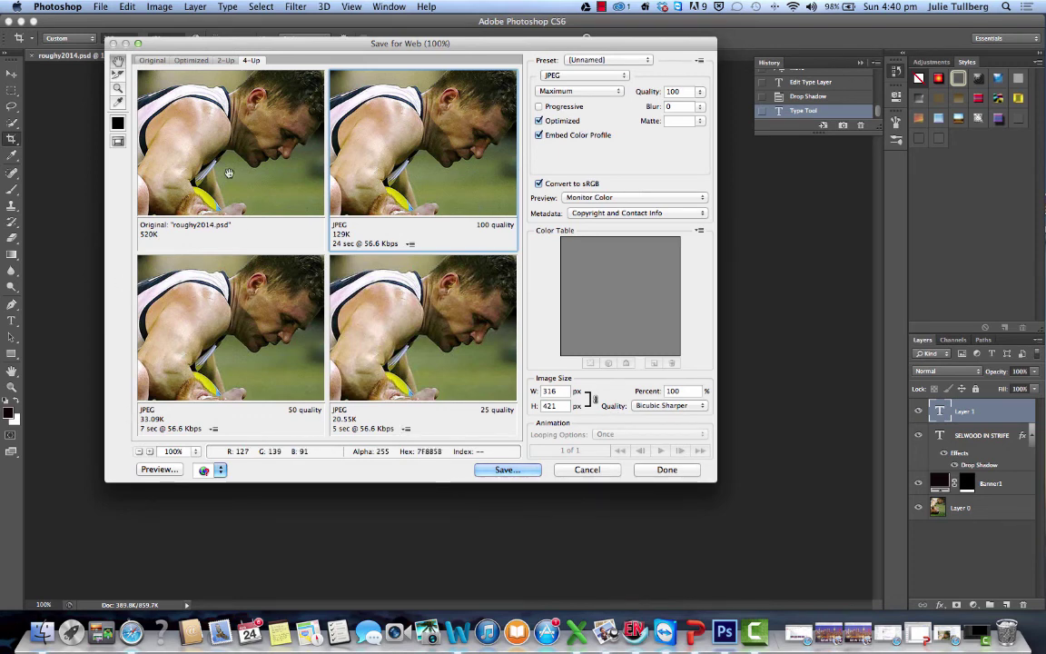
left_click(225, 61)
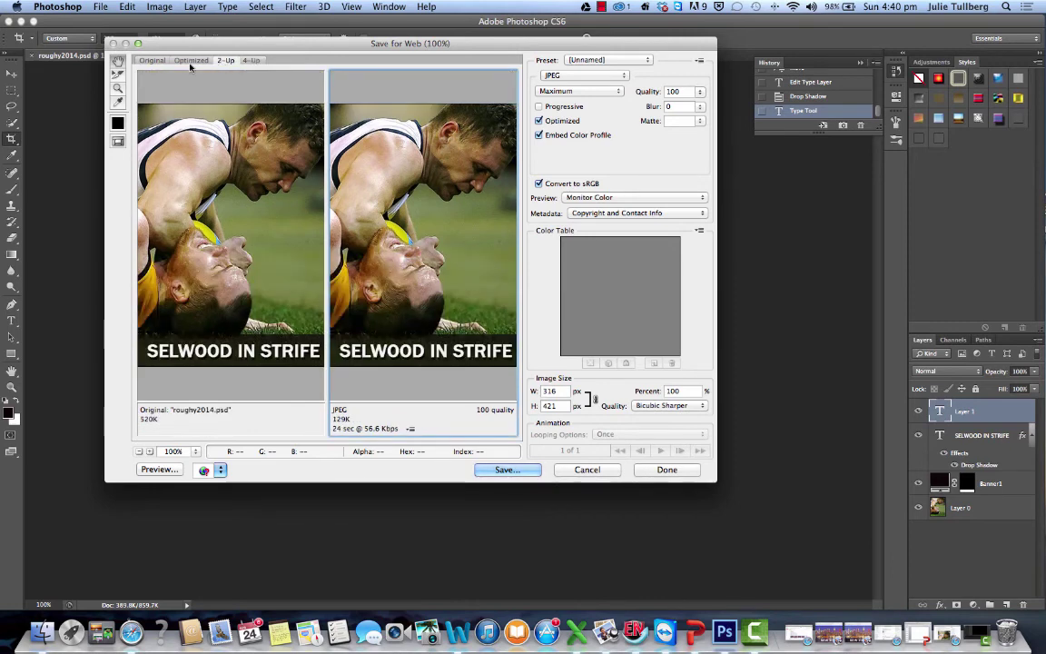
left_click(192, 61)
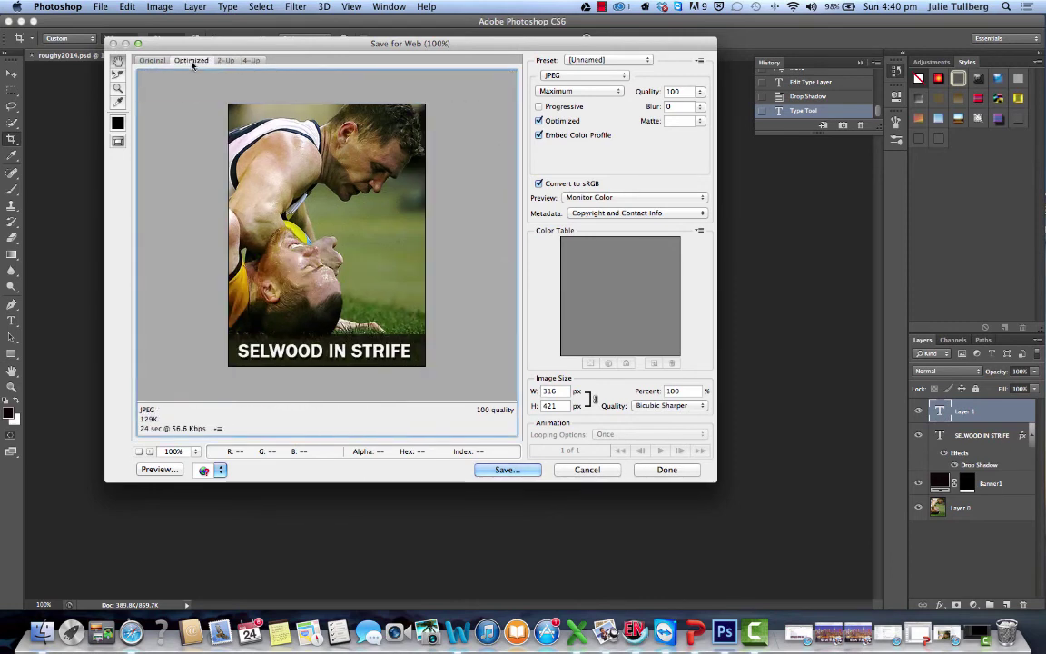
left_click(527, 469)
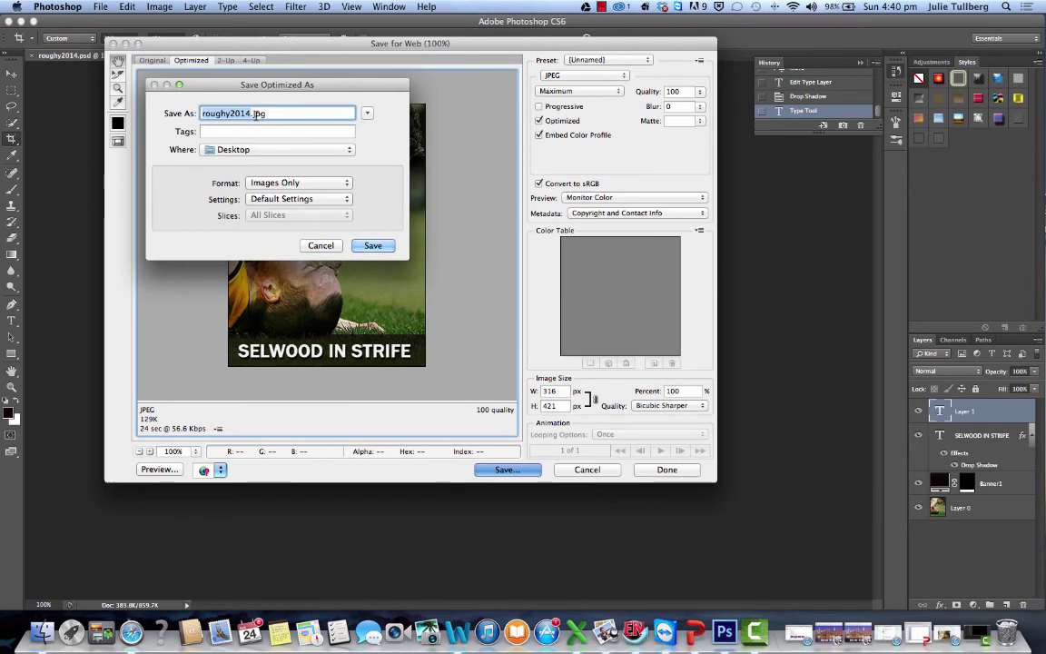
left_click(232, 113)
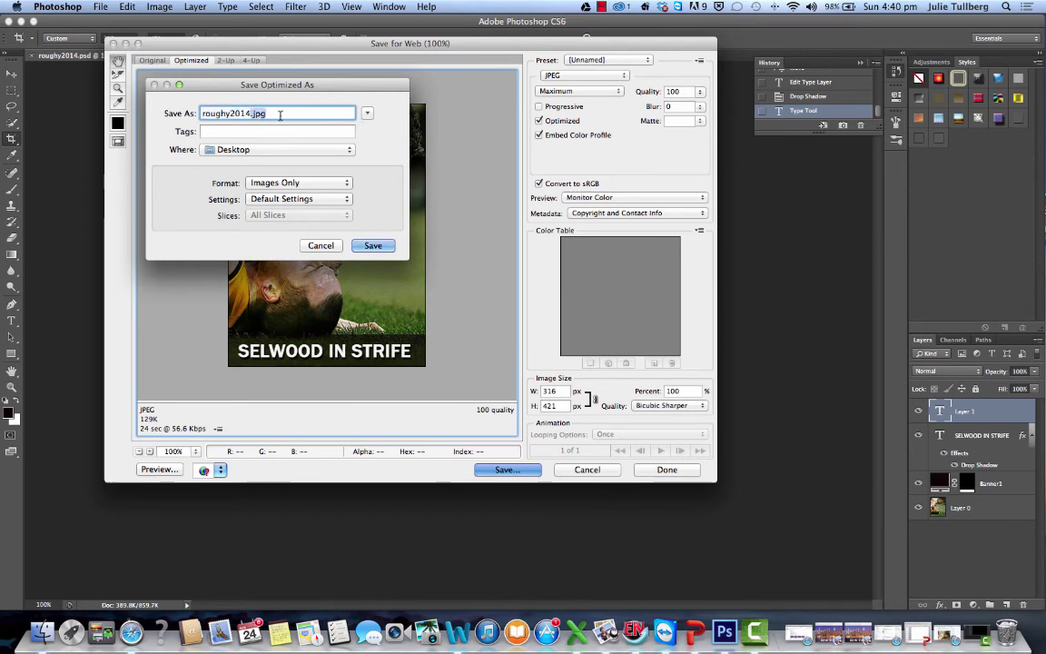
left_click(374, 244)
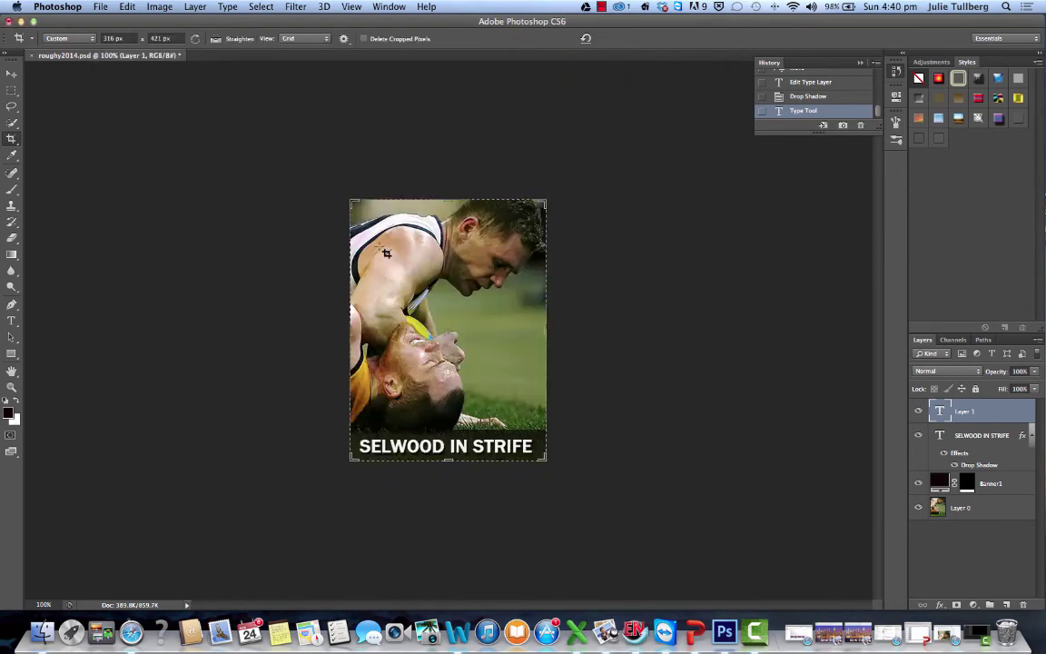
Step: Add a Levels adjustment layer above the photo and nudge its midtone slider slightly
left_click(974, 604)
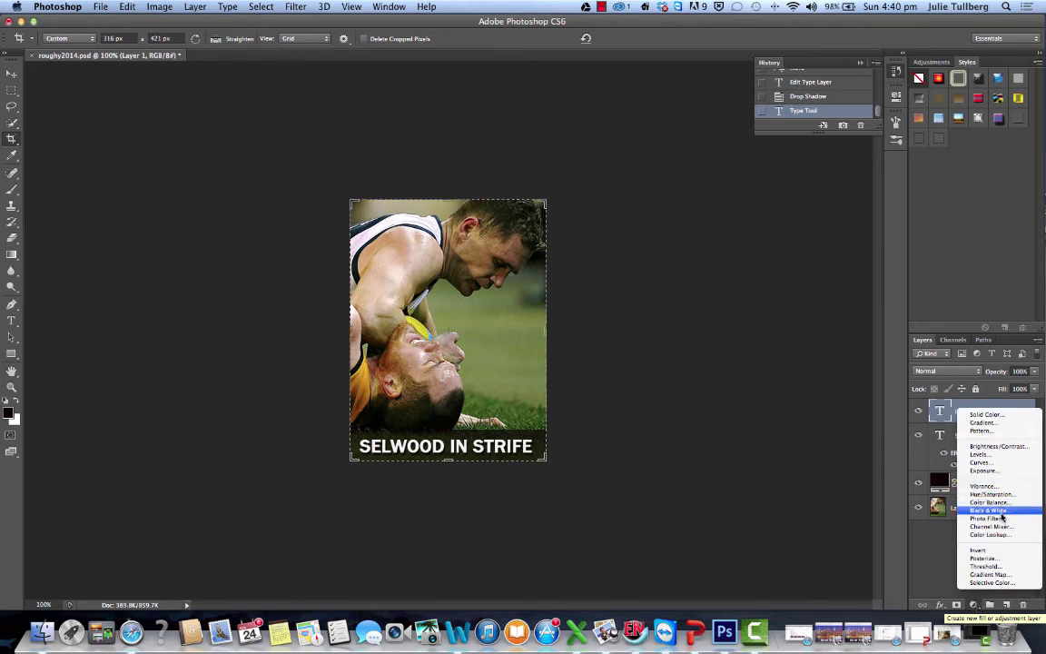
left_click(979, 454)
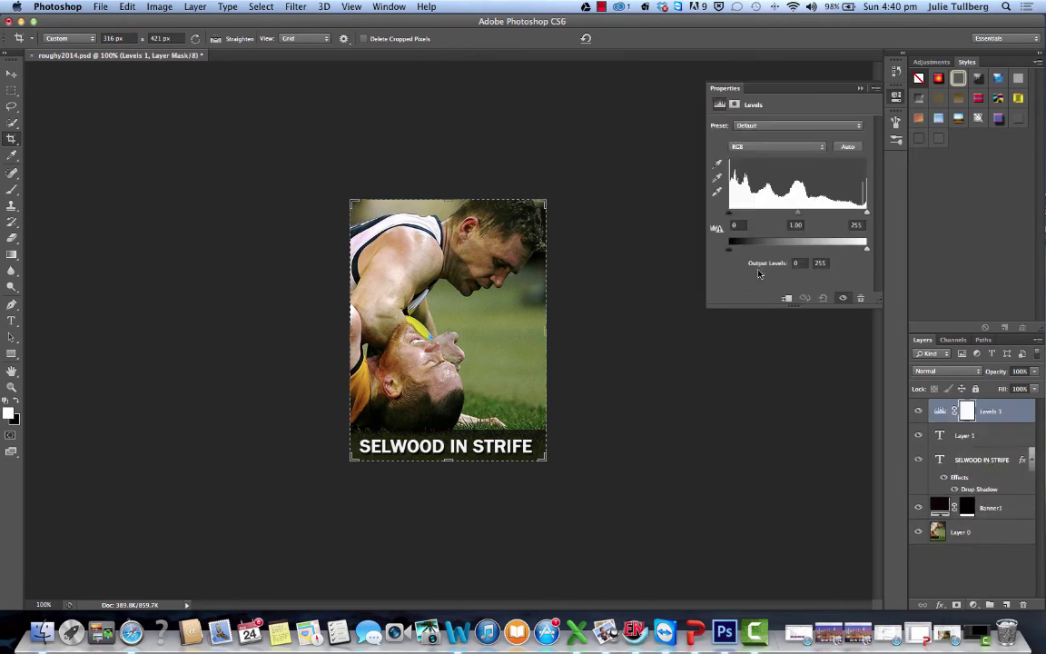
left_click_drag(798, 215, 794, 215)
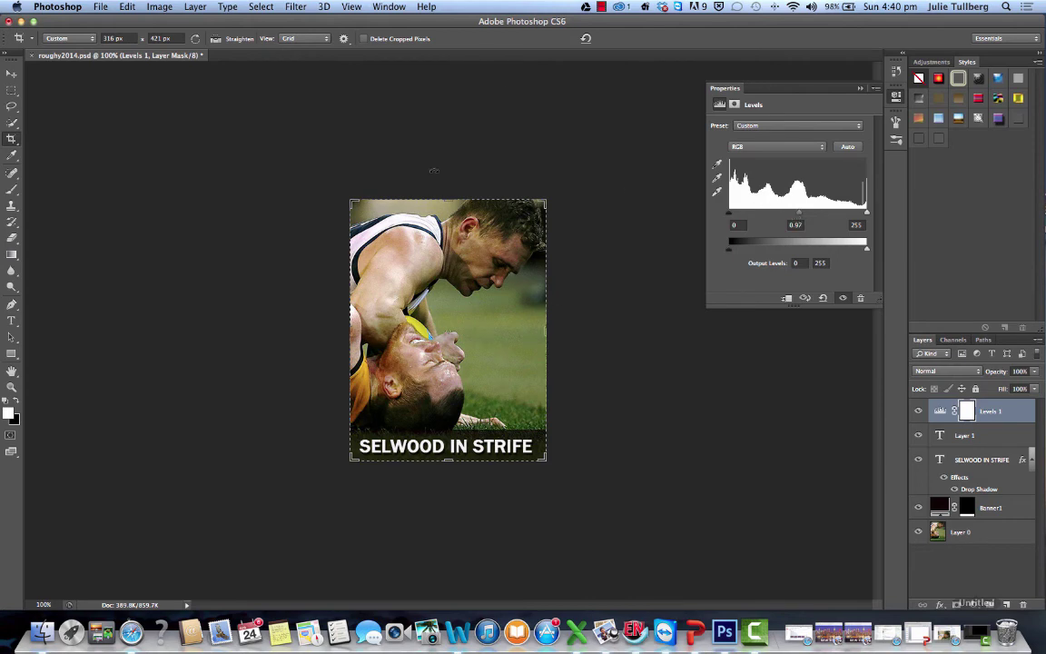
double_click(807, 83)
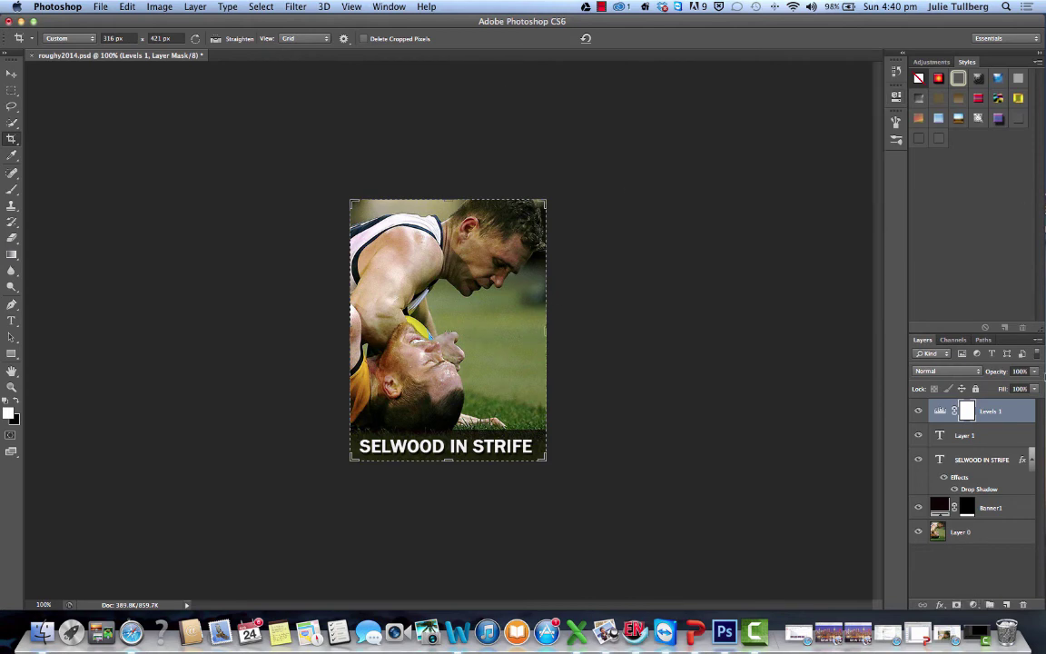
Step: Add a Curves adjustment layer and bend the curve slightly at its midpoint
left_click(973, 604)
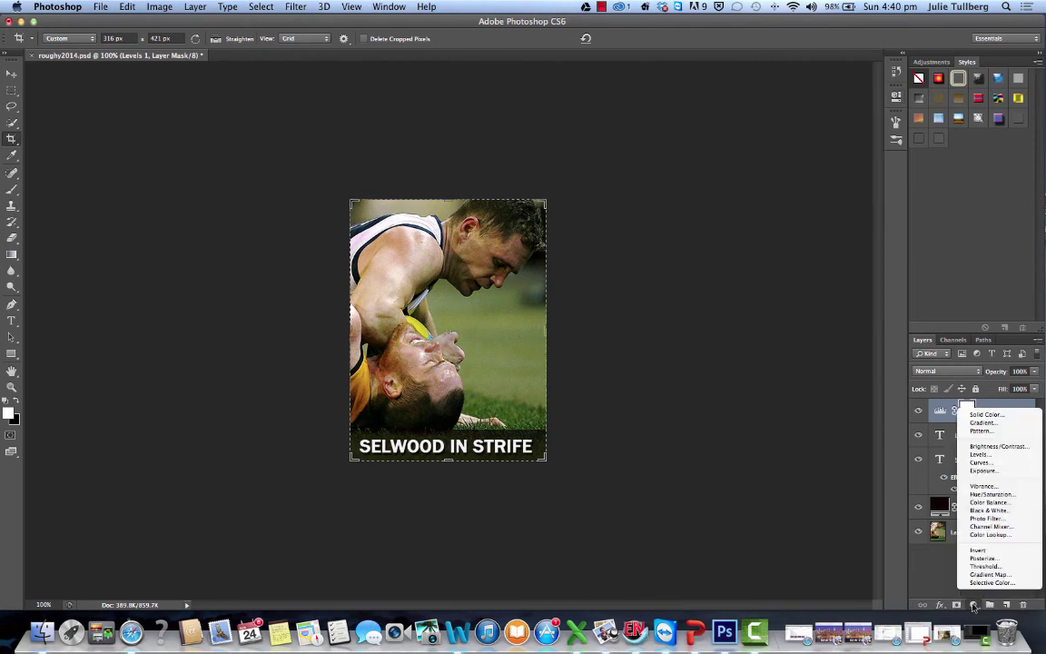
left_click(981, 464)
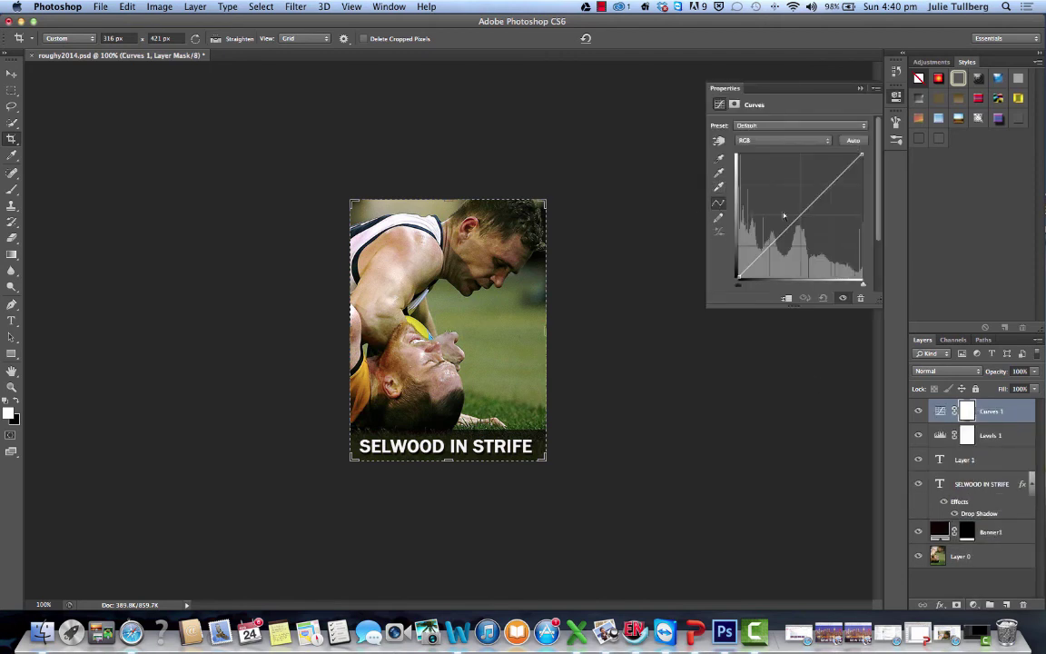
mouse_move(800, 213)
left_mouse_down()
mouse_move(802, 232)
mouse_move(799, 215)
left_mouse_up()
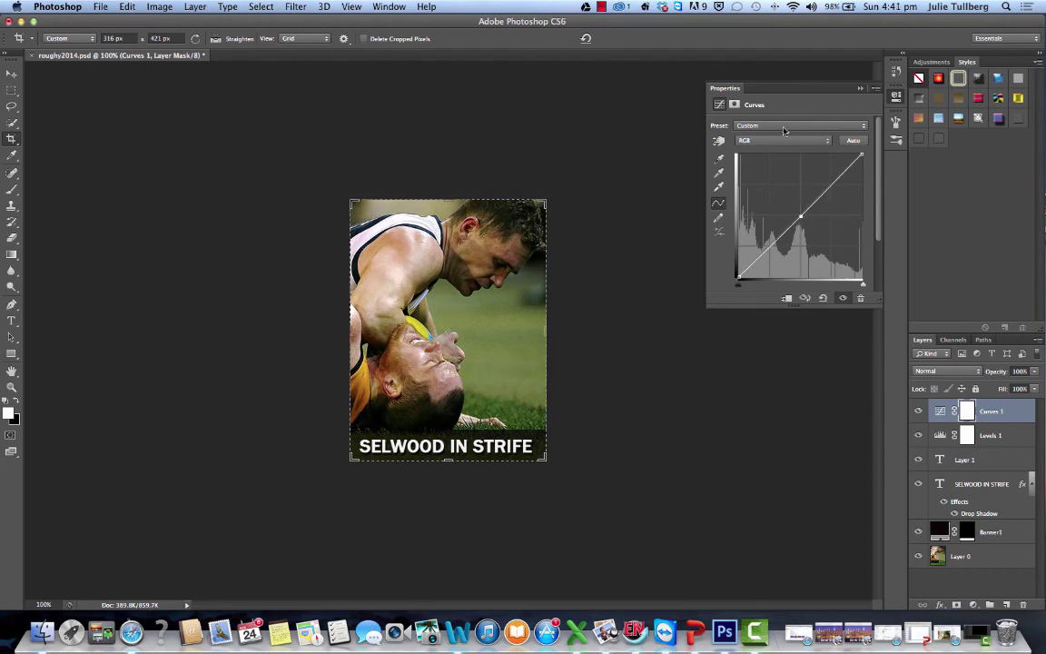
left_click(690, 205)
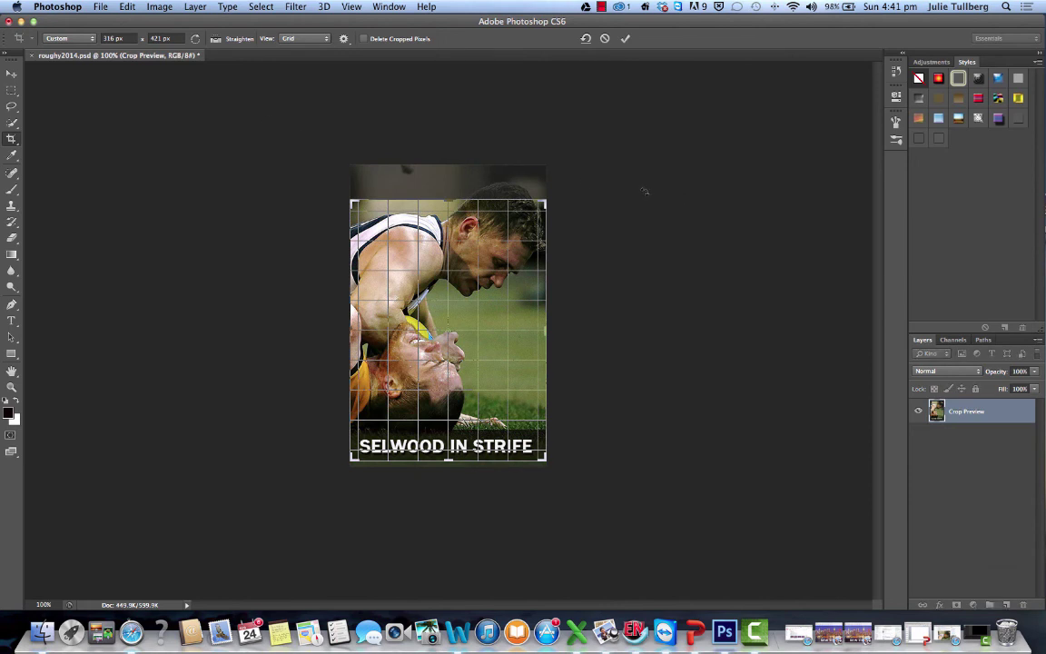
Step: Review the Levels and Curves history, then commit the pending crop at 316 × 421 px
left_click(897, 70)
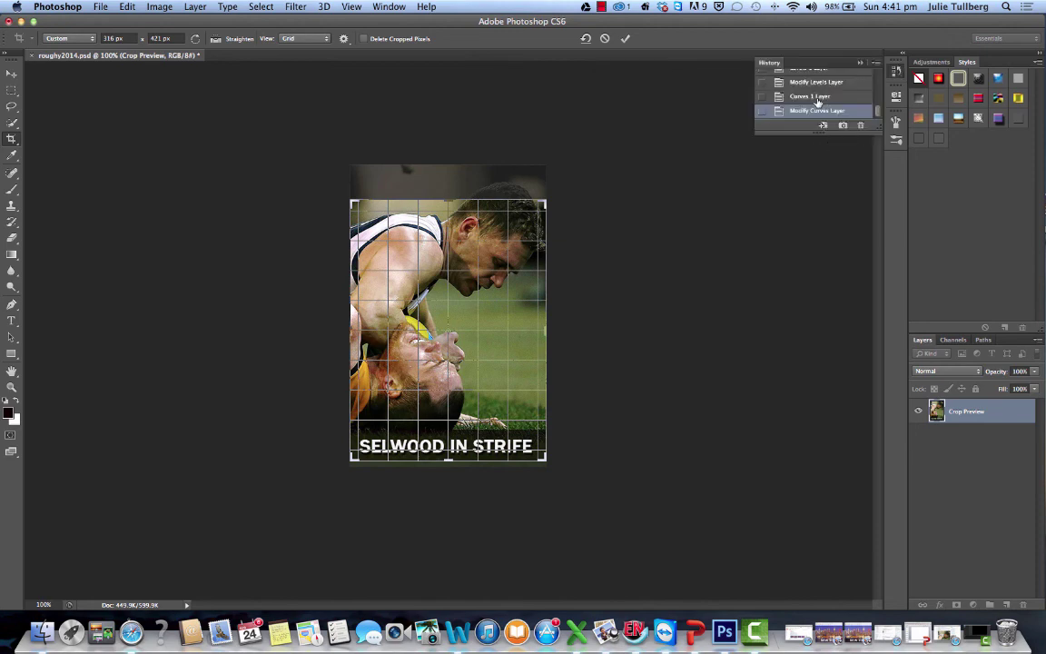
scroll(820, 104, "up", 1)
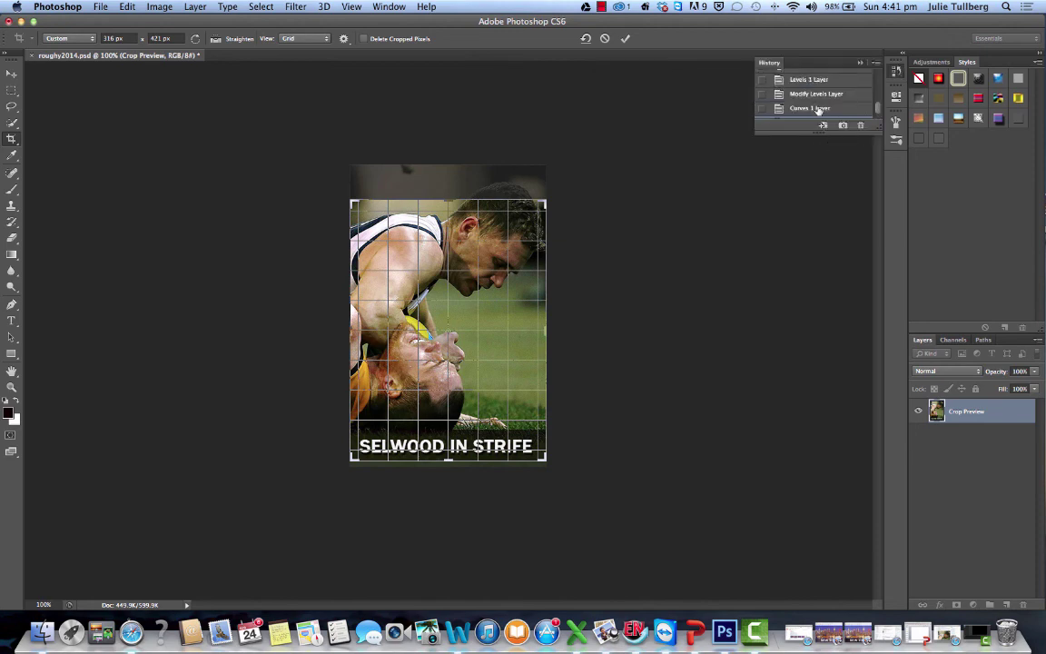
scroll(820, 108, "down", 1)
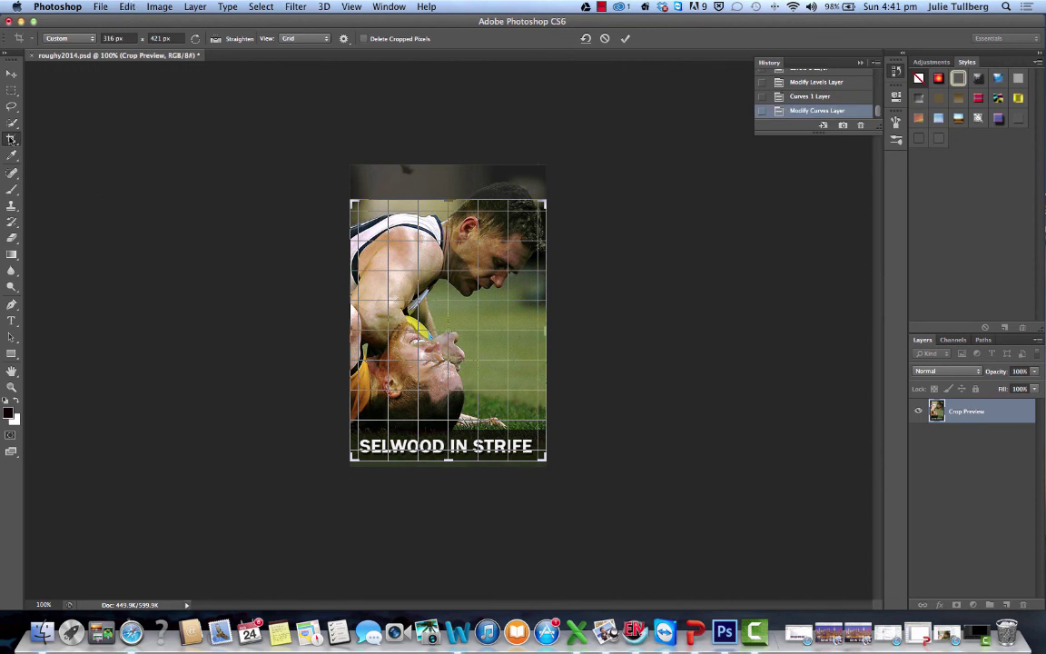
left_click(12, 100)
left_click(604, 218)
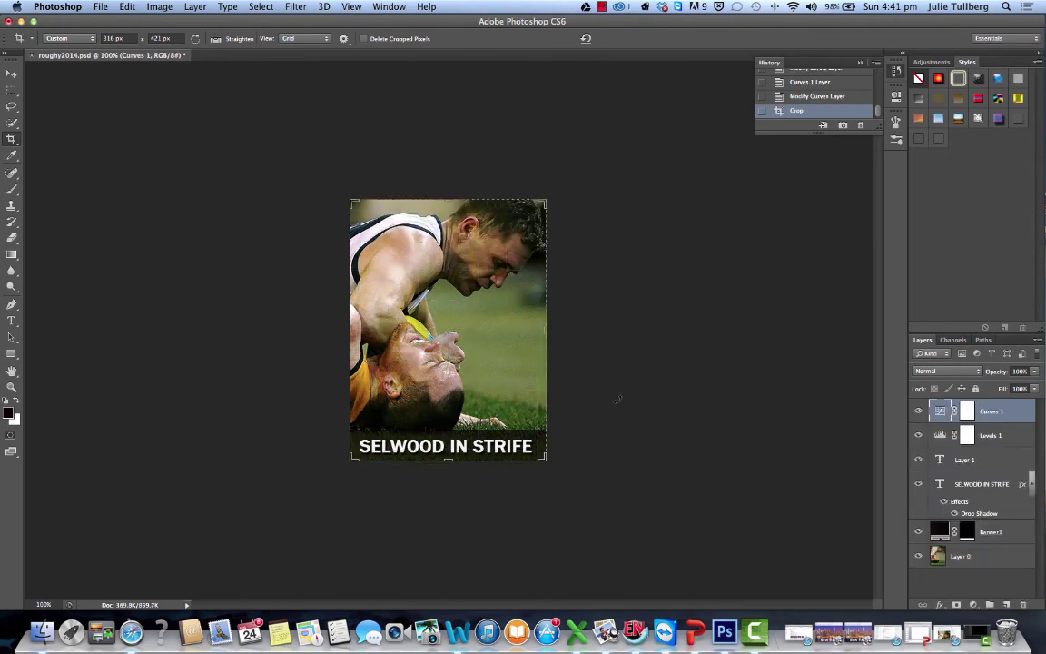
Step: Save for Web as a quality-100 roughy2014.jpg, replacing the existing Desktop file
left_click(100, 6)
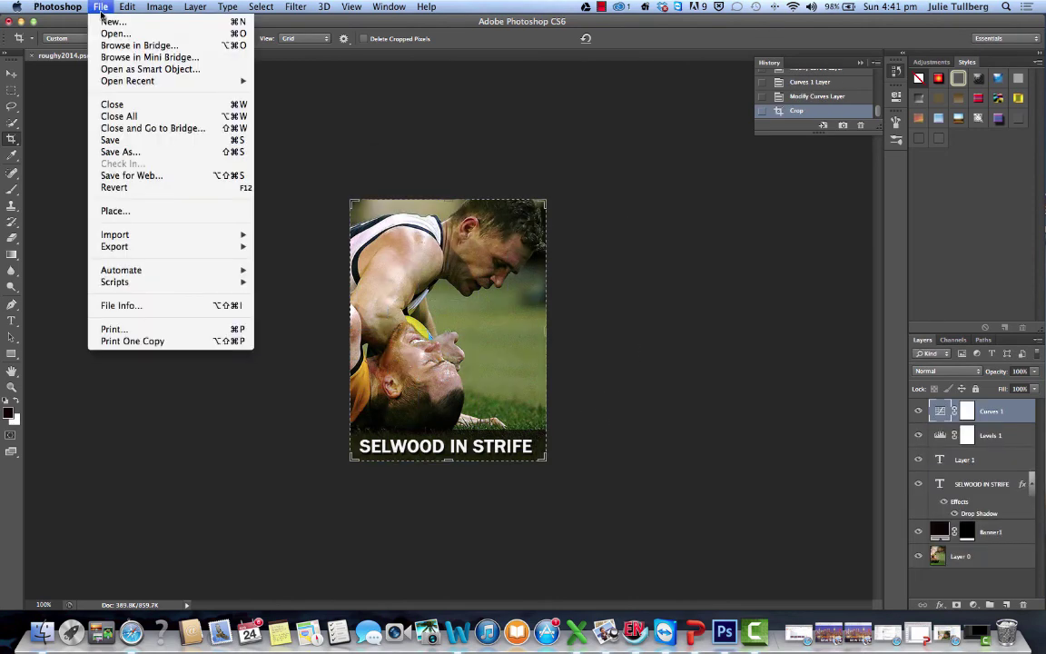
left_click(135, 177)
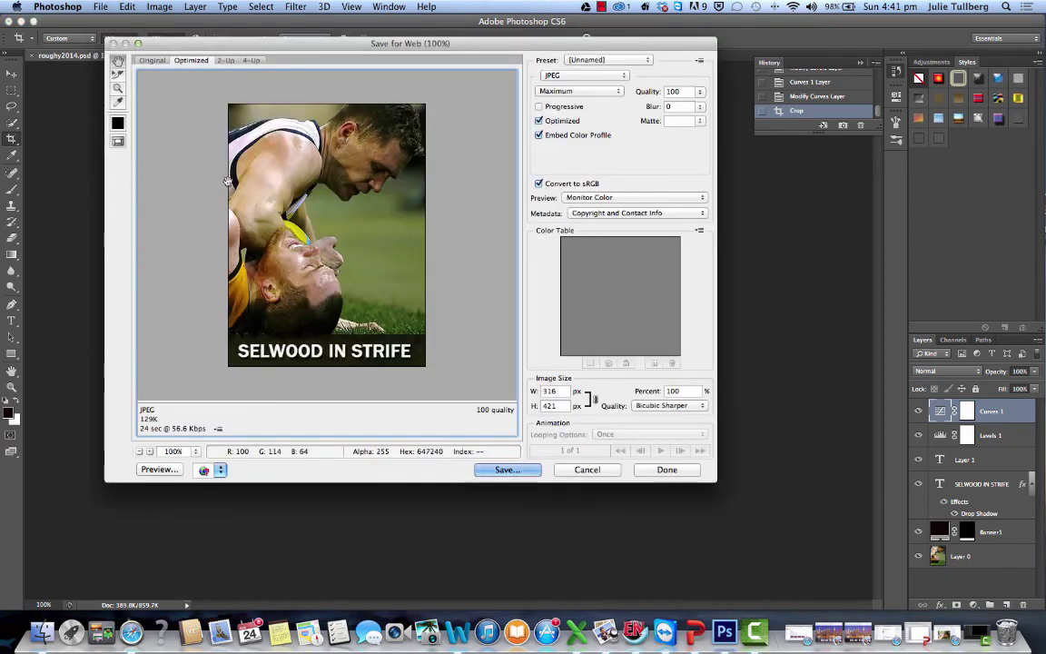
left_click(524, 471)
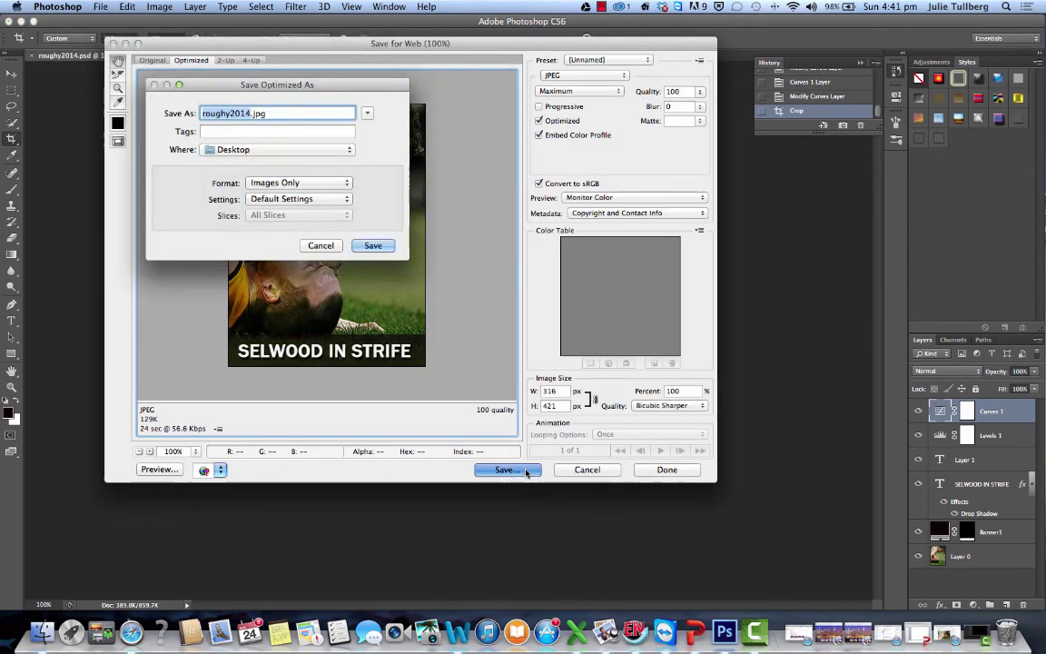
left_click(373, 245)
left_click(660, 328)
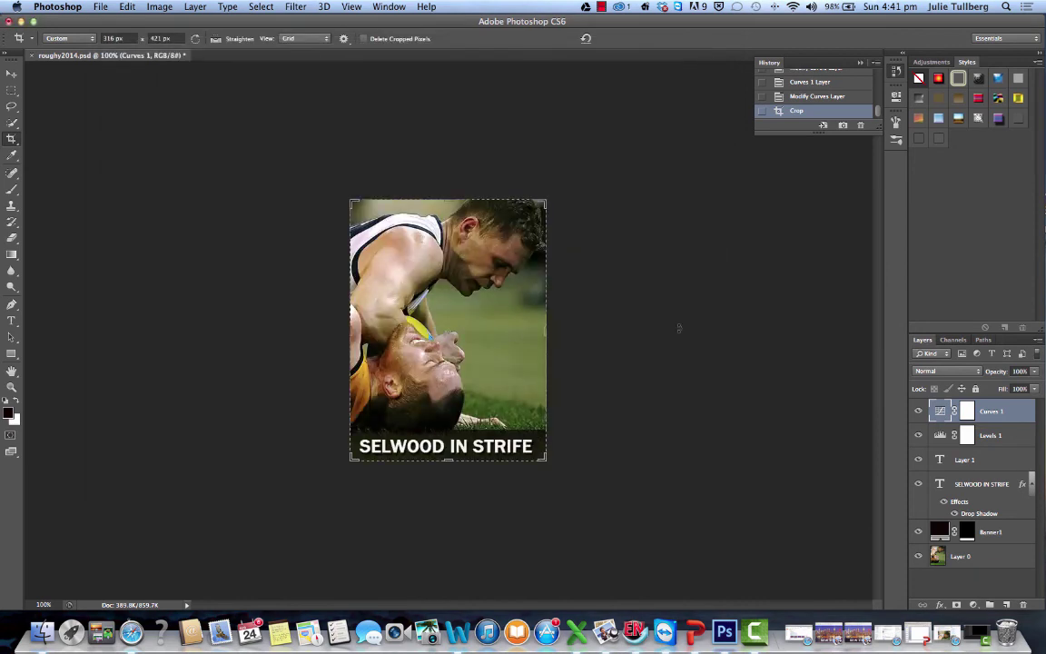